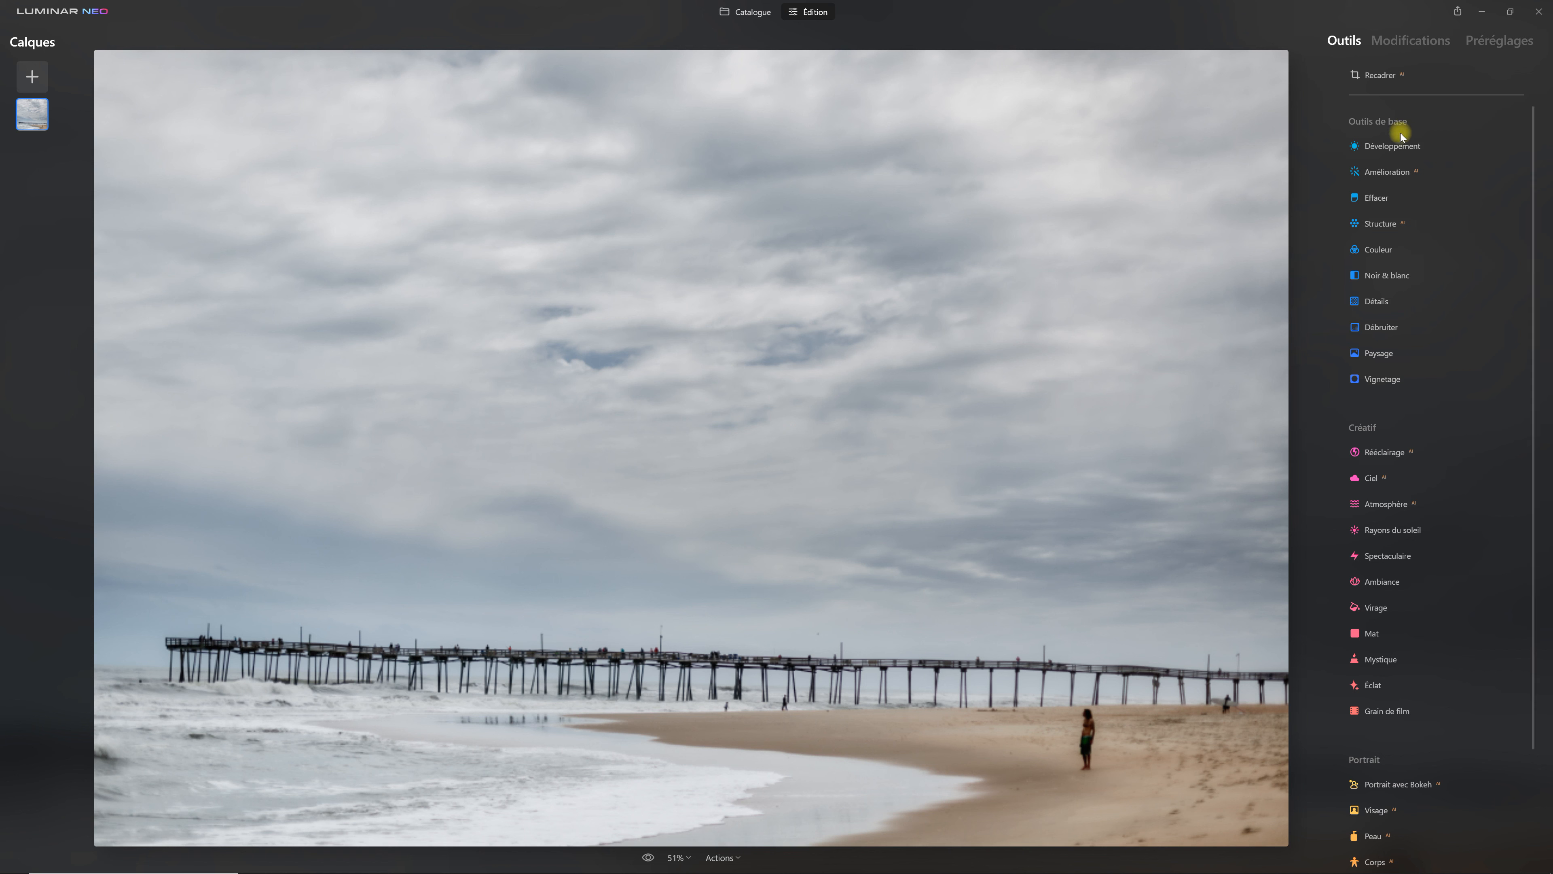
Set the Amélioration Accent to 42 on the beach photo and apply a Mat effect with Quantité 33
{"action": "left_click", "coordinate": [1394, 171]}
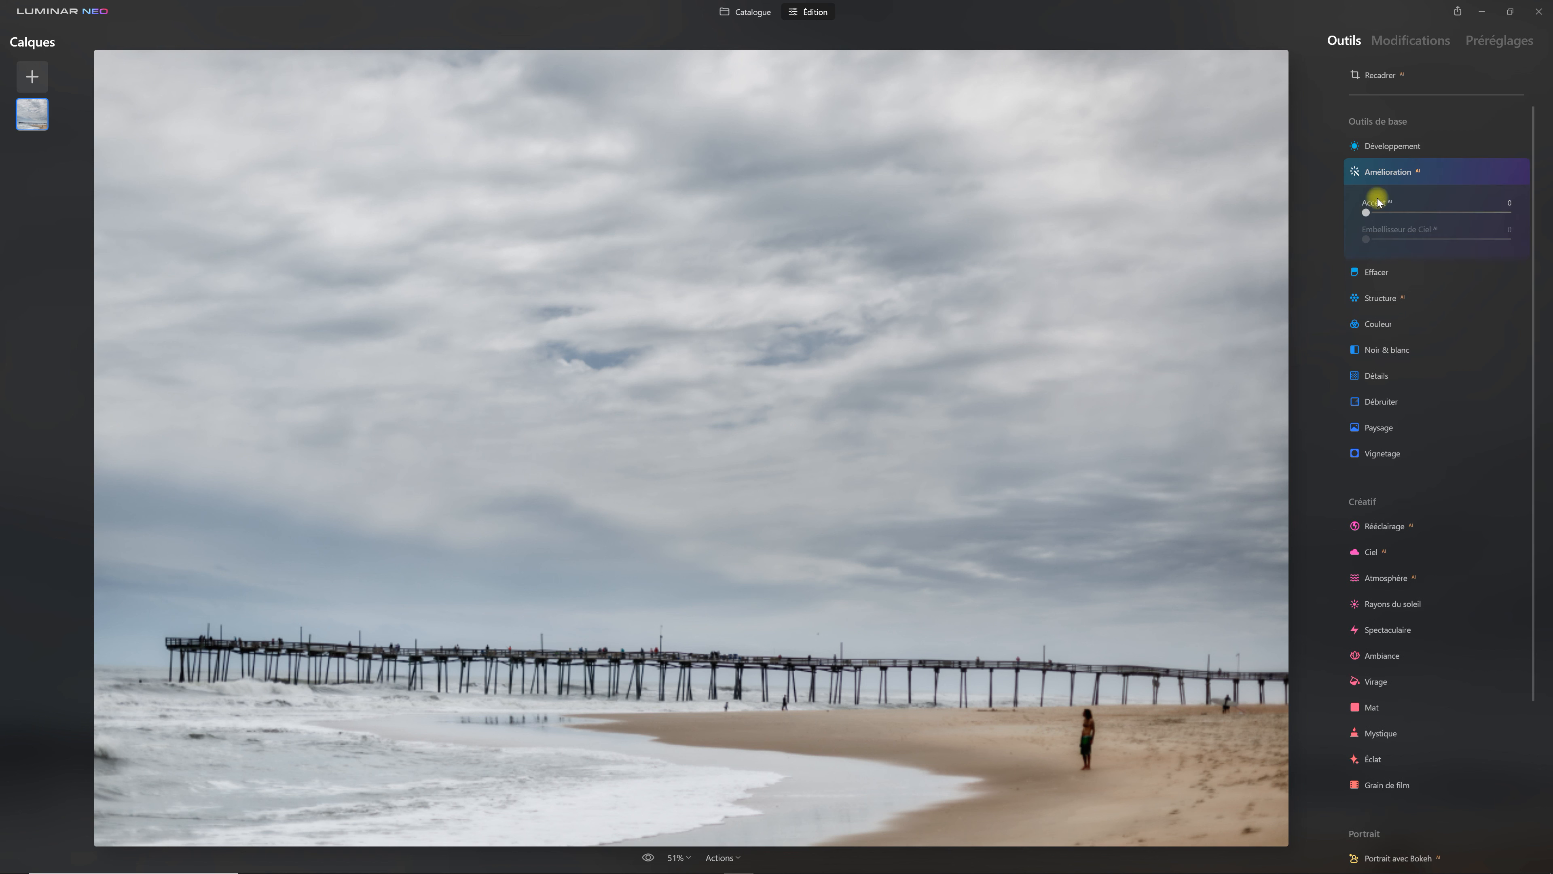
{"action": "left_click_drag", "start_coordinate": [1366, 212], "coordinate": [1427, 213]}
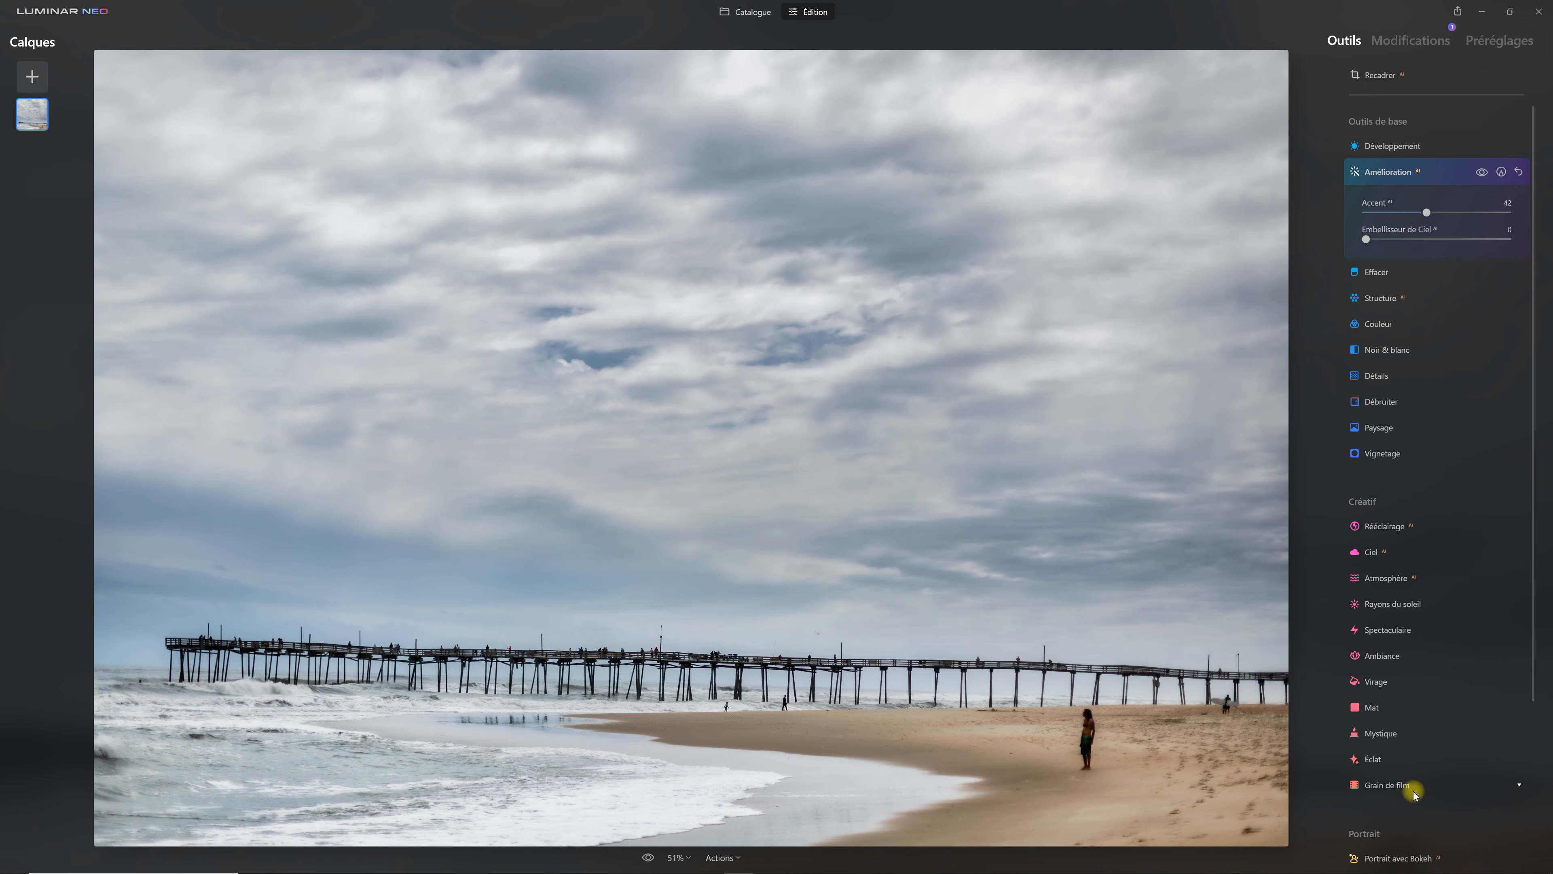
{"action": "left_click", "coordinate": [1386, 708]}
{"action": "left_click_drag", "start_coordinate": [1363, 674], "coordinate": [1417, 677]}
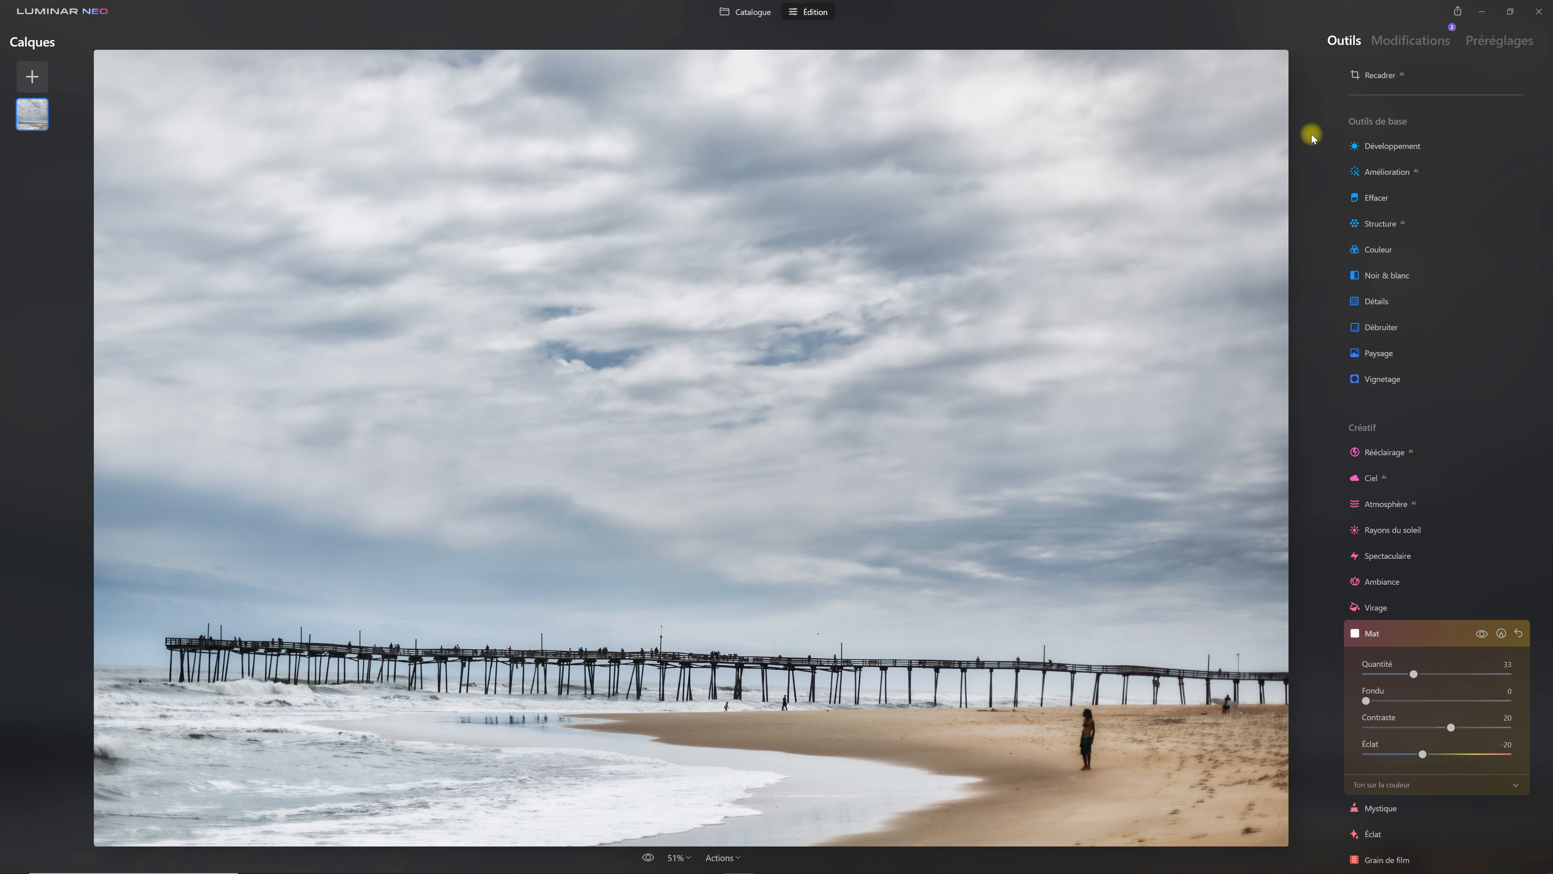
{"action": "left_click", "coordinate": [1398, 42]}
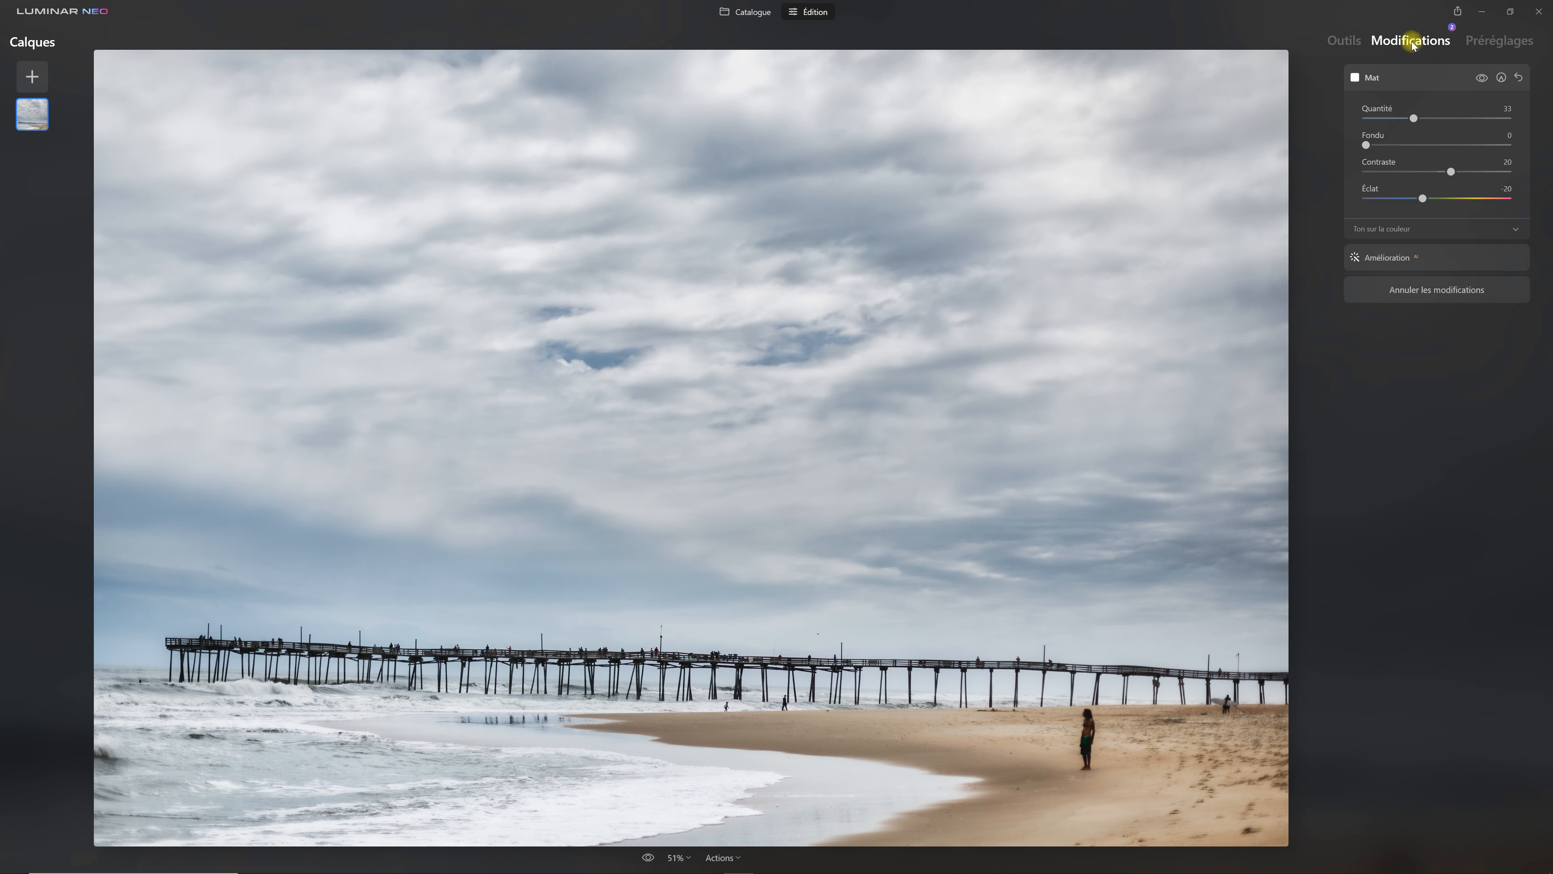
{"action": "left_click", "coordinate": [1355, 44]}
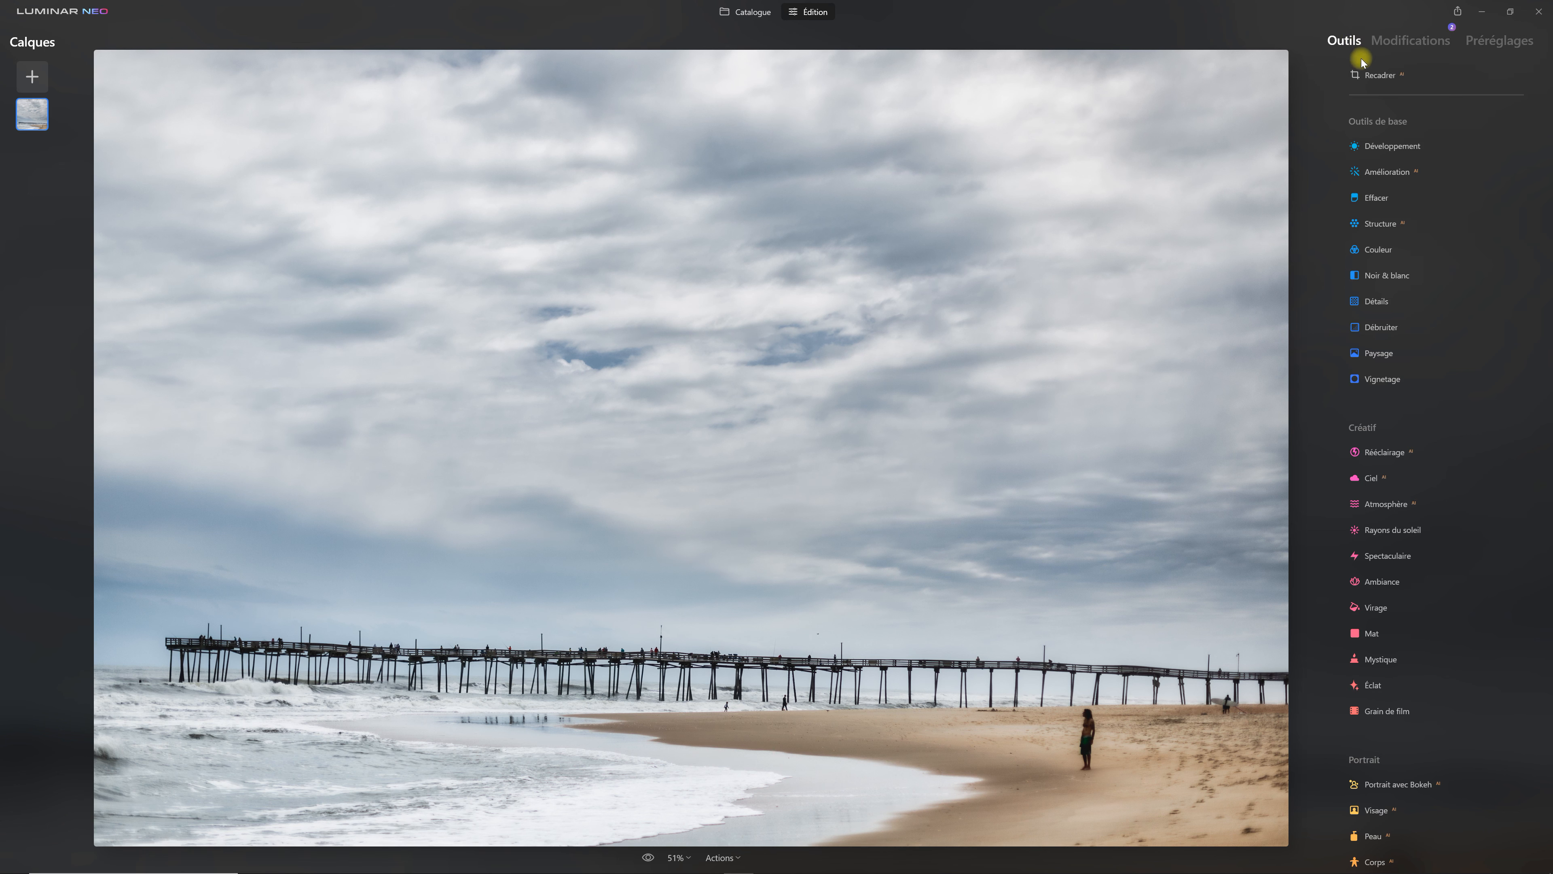
Add the moon image as a new layer and fit it, reduced and roughly round, in the upper-left part of the sky
{"action": "left_click", "coordinate": [31, 76]}
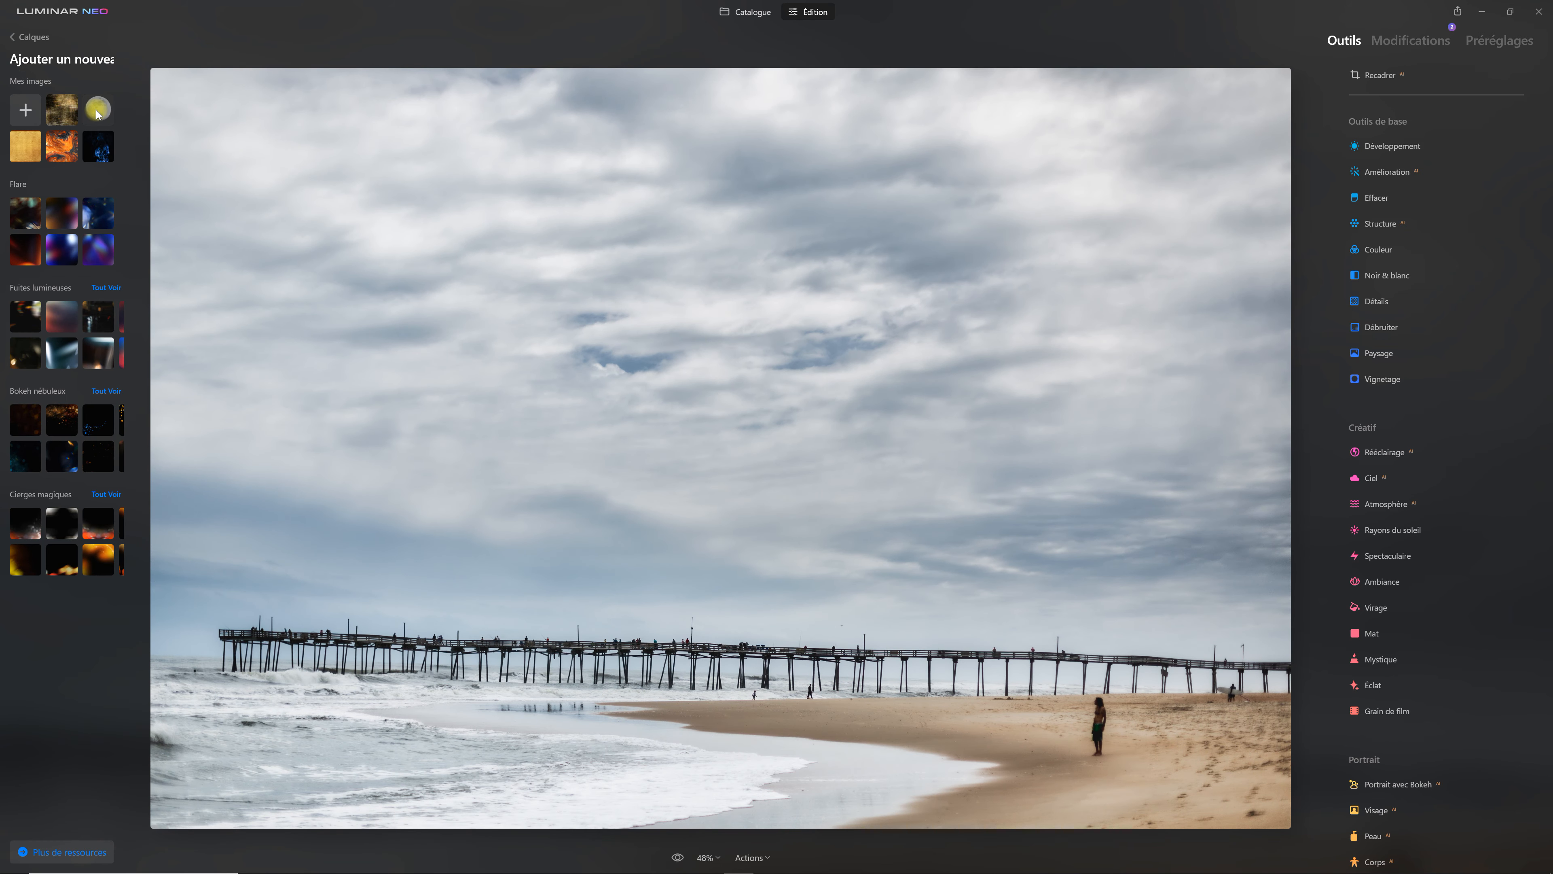
{"action": "left_click", "coordinate": [96, 110]}
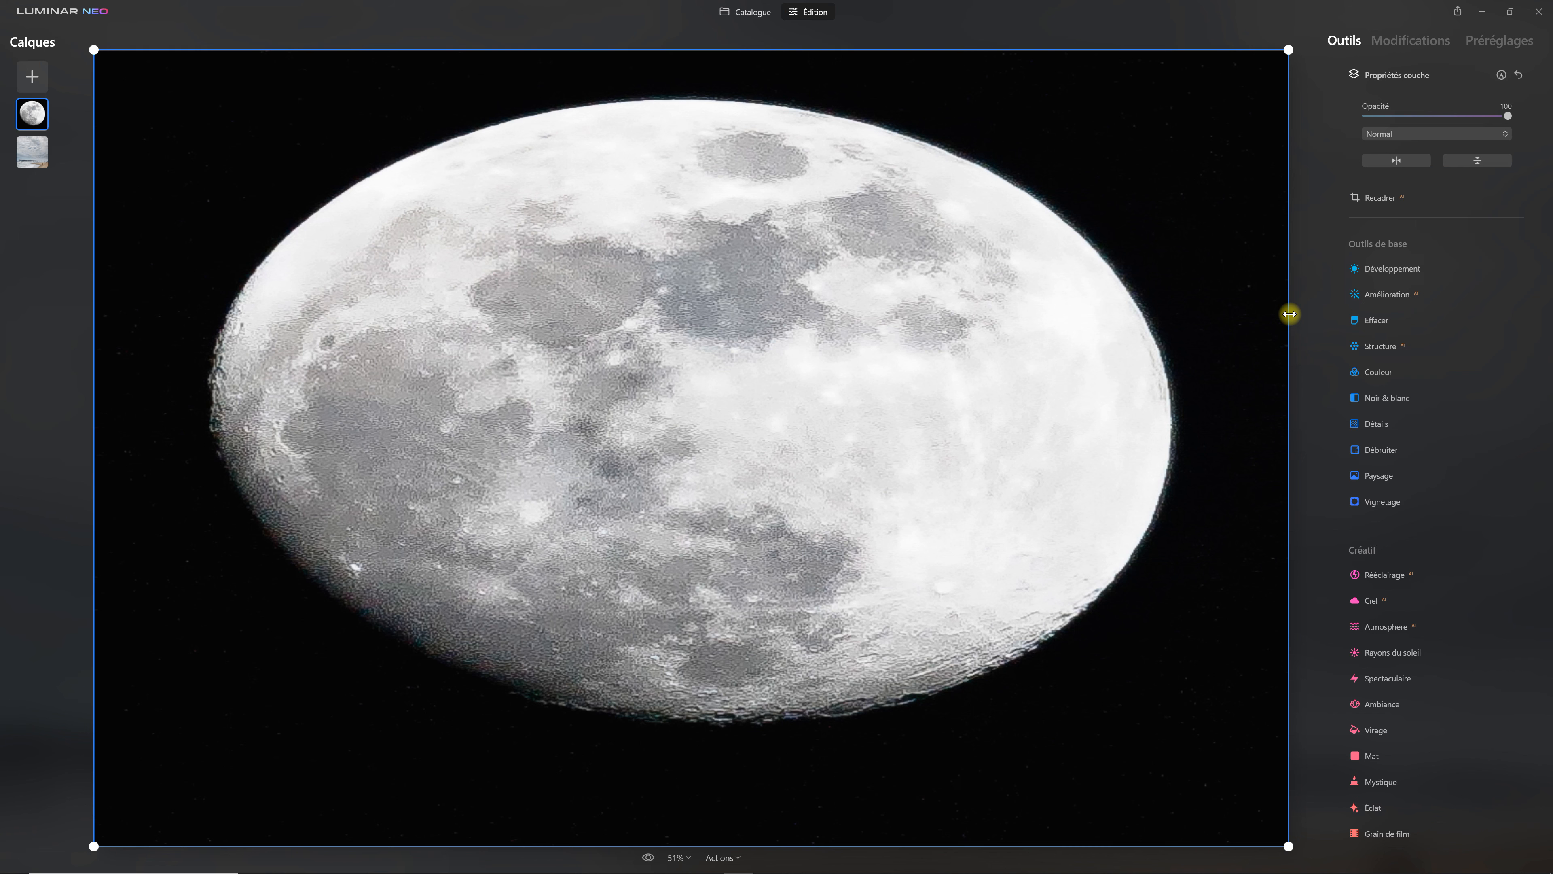
{"action": "left_click_drag", "start_coordinate": [1289, 314], "coordinate": [984, 284]}
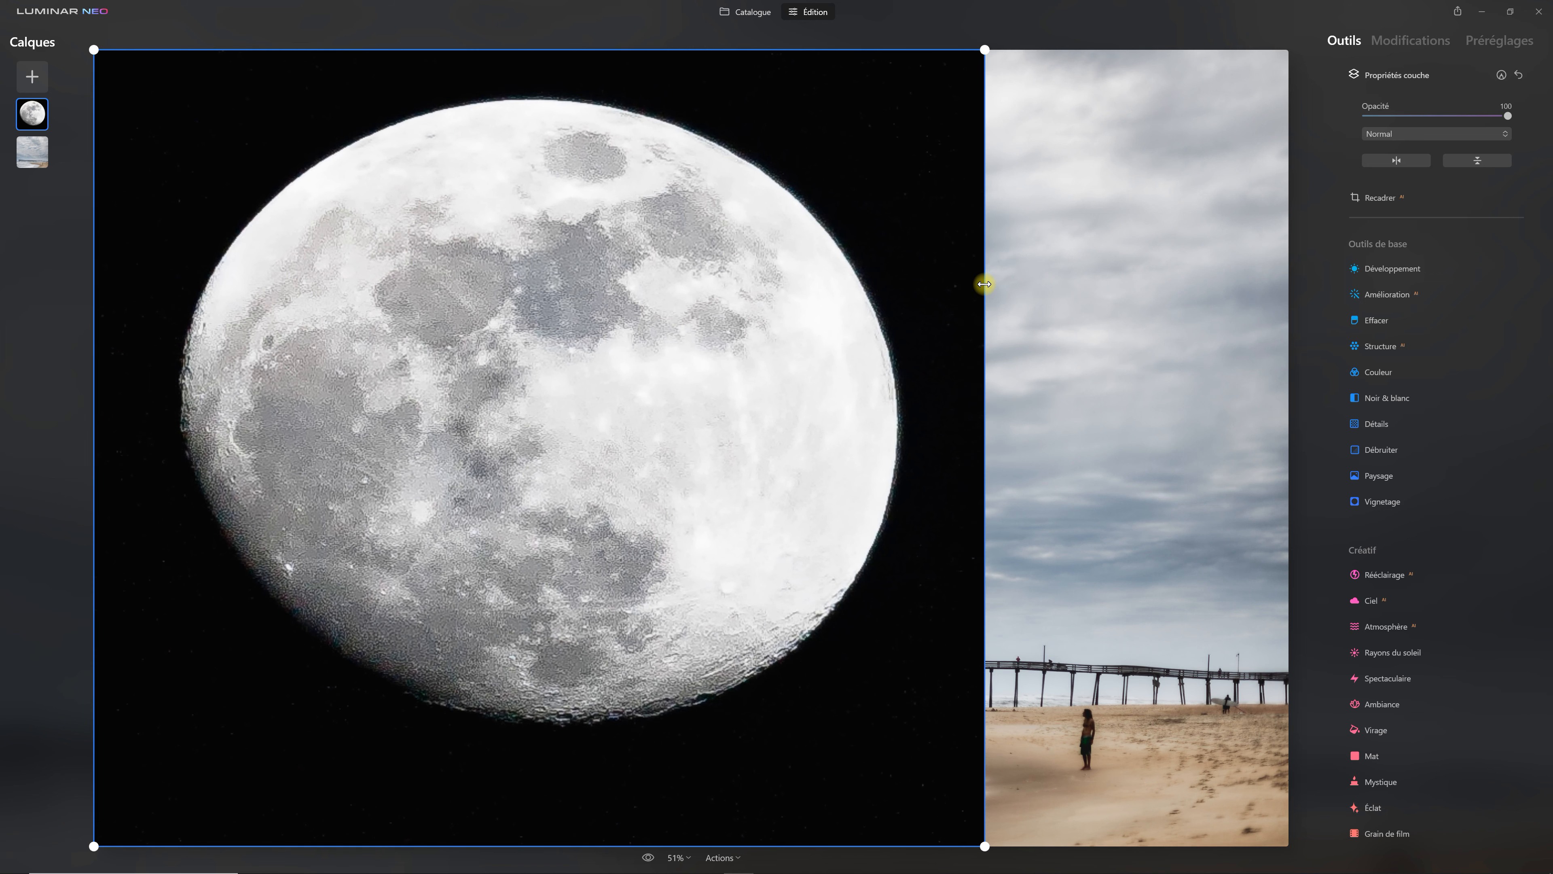
{"action": "left_click_drag", "start_coordinate": [986, 280], "coordinate": [972, 277]}
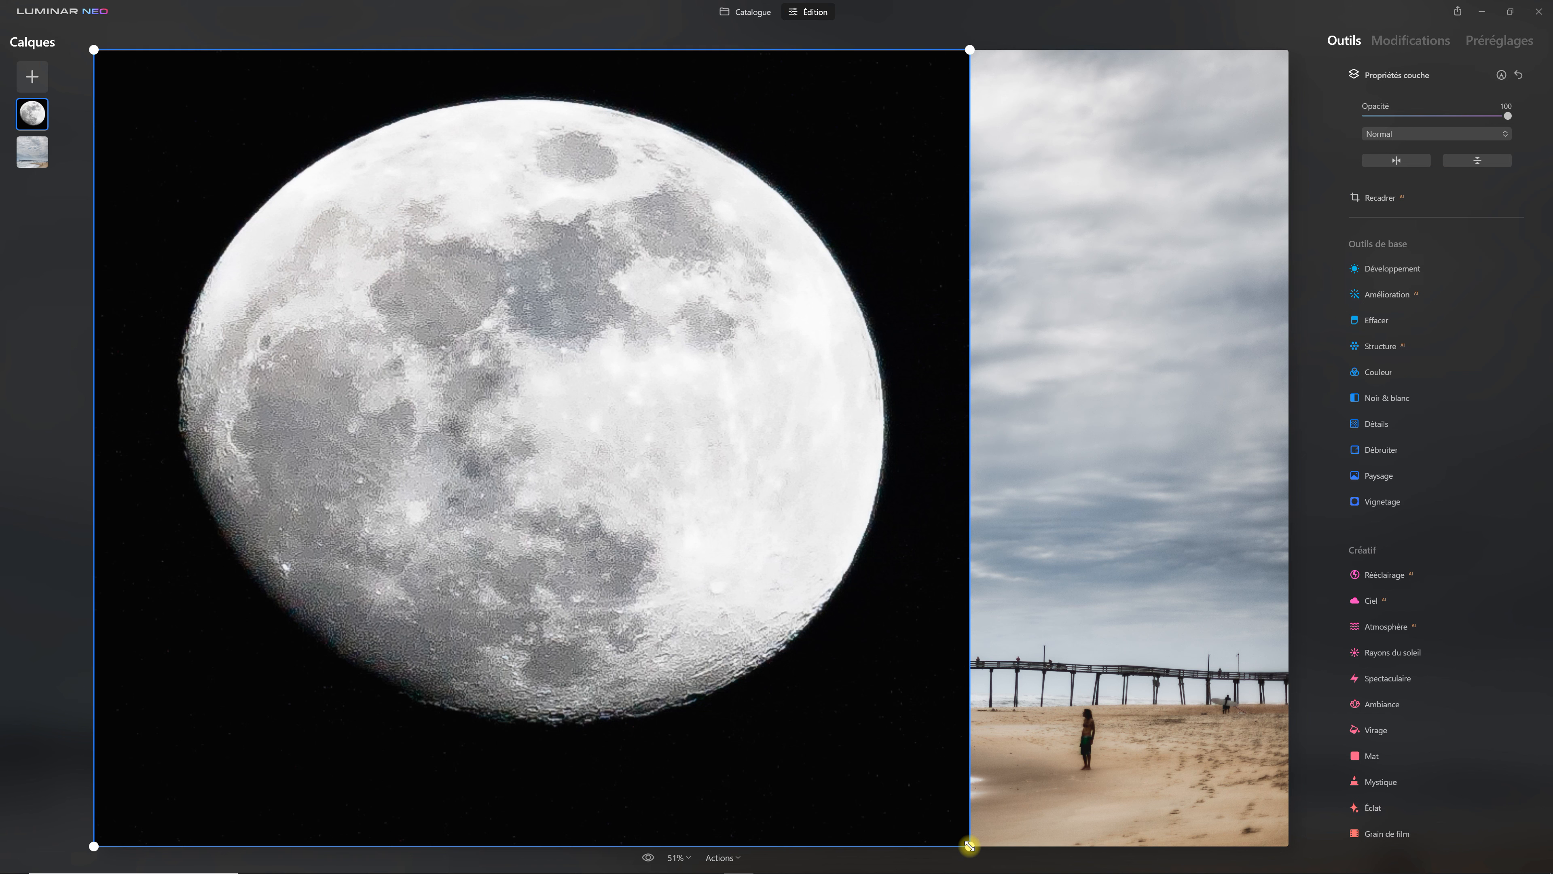
{"action": "left_click_drag", "start_coordinate": [970, 846], "coordinate": [499, 343]}
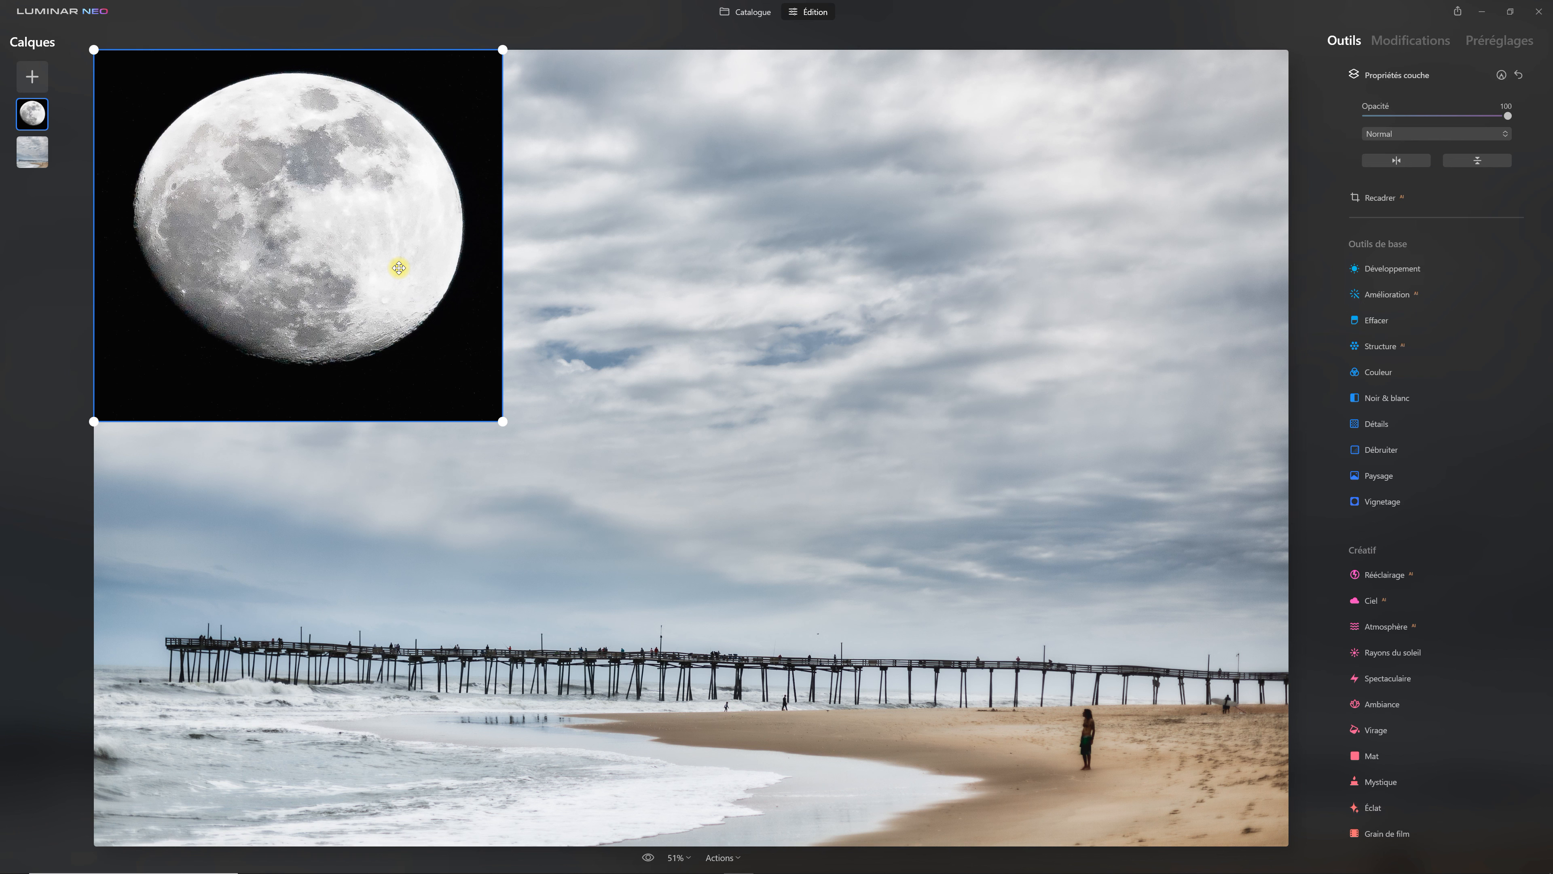
{"action": "left_click_drag", "start_coordinate": [397, 264], "coordinate": [362, 284]}
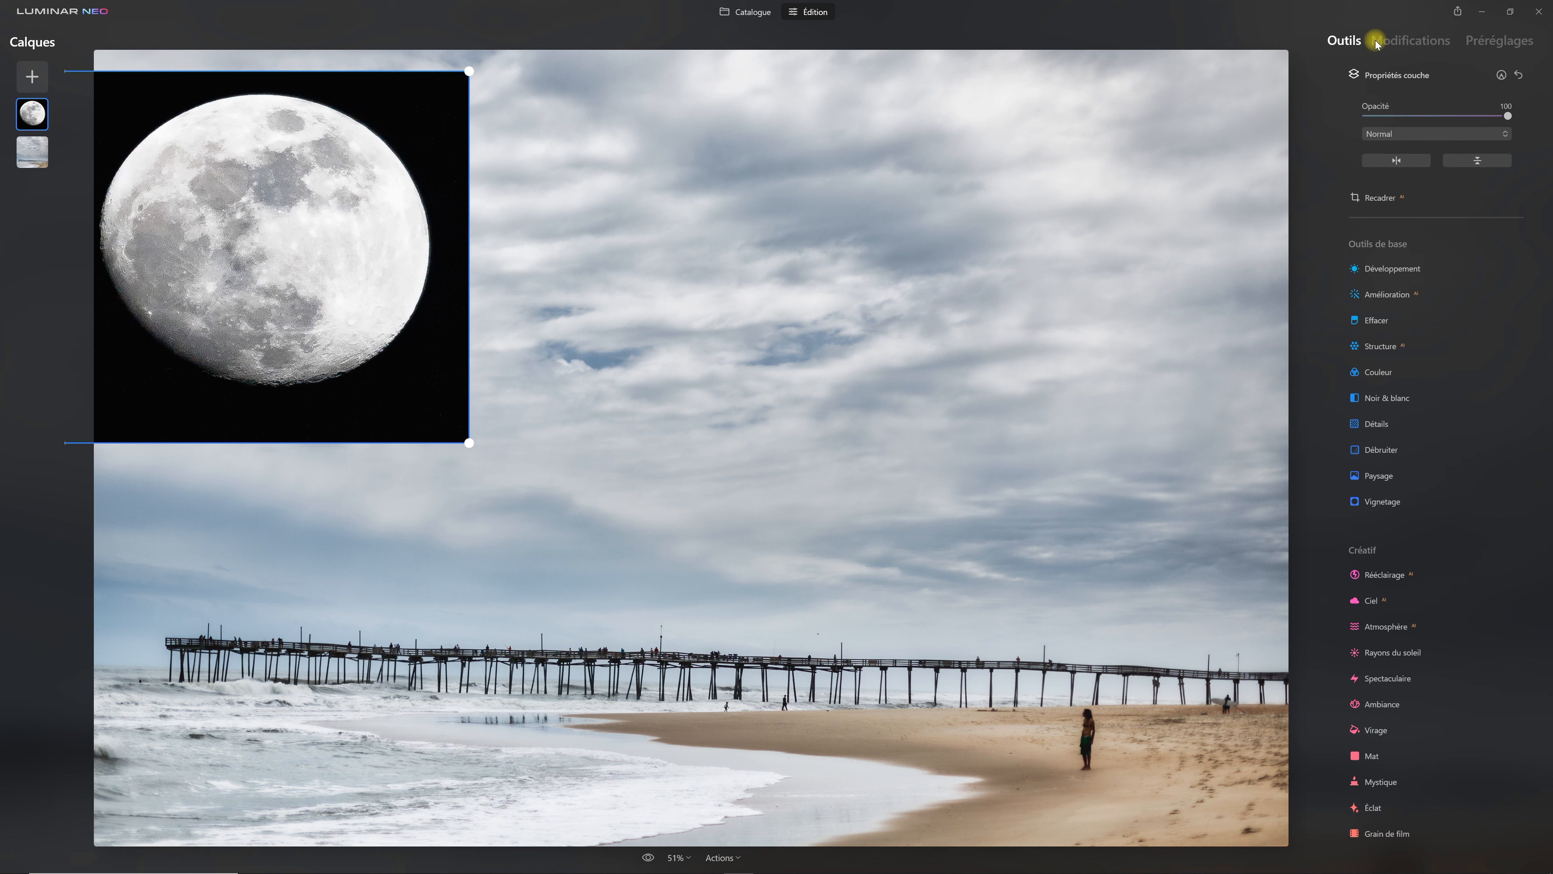
{"action": "left_click", "coordinate": [1425, 41]}
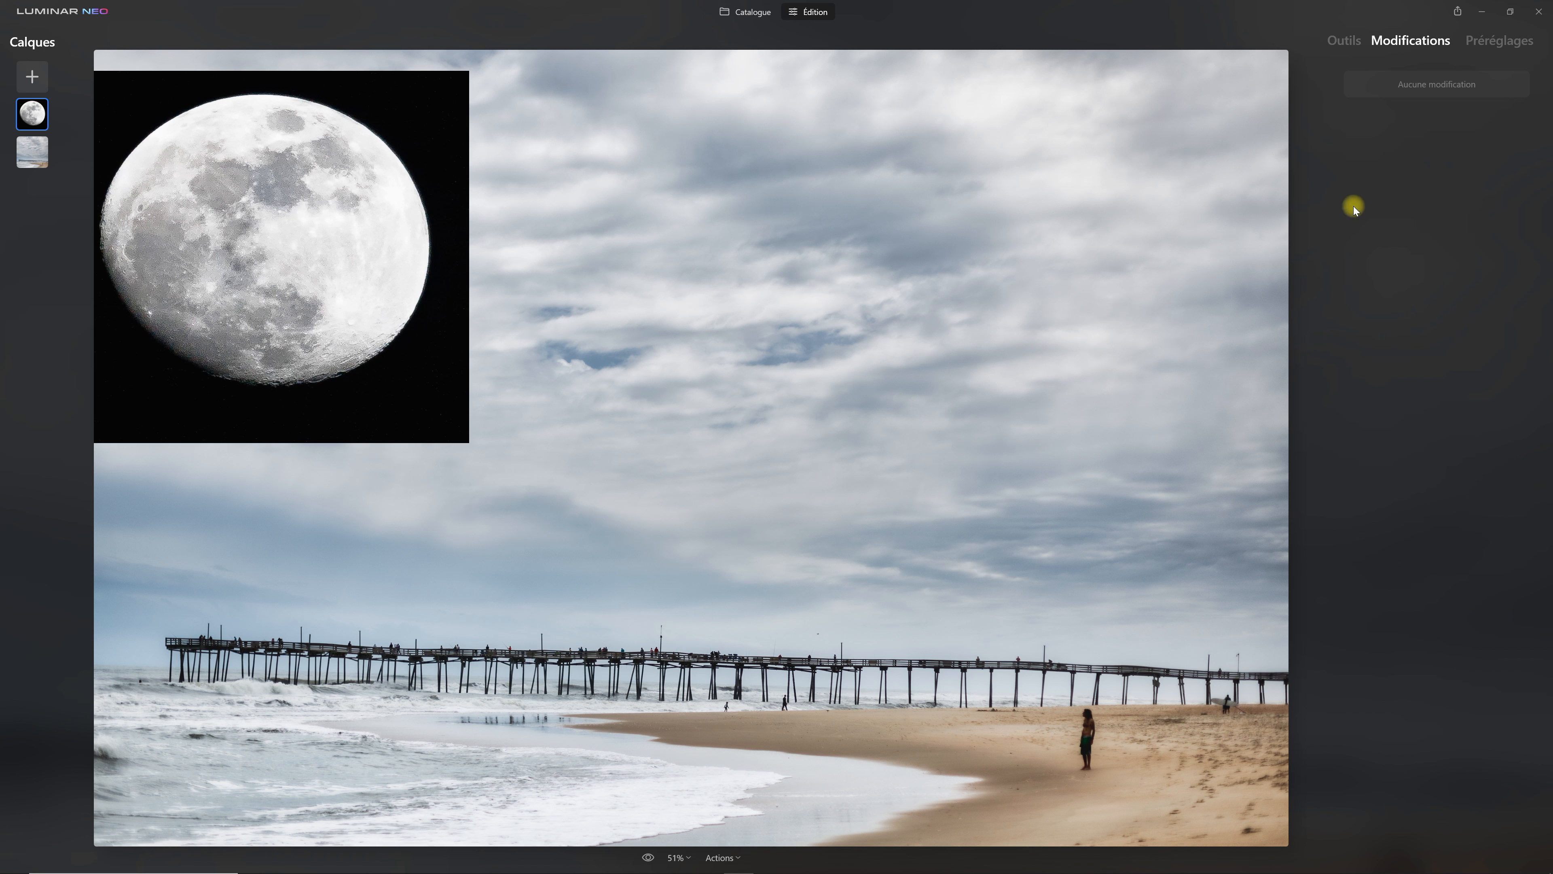
{"action": "left_click", "coordinate": [1336, 42]}
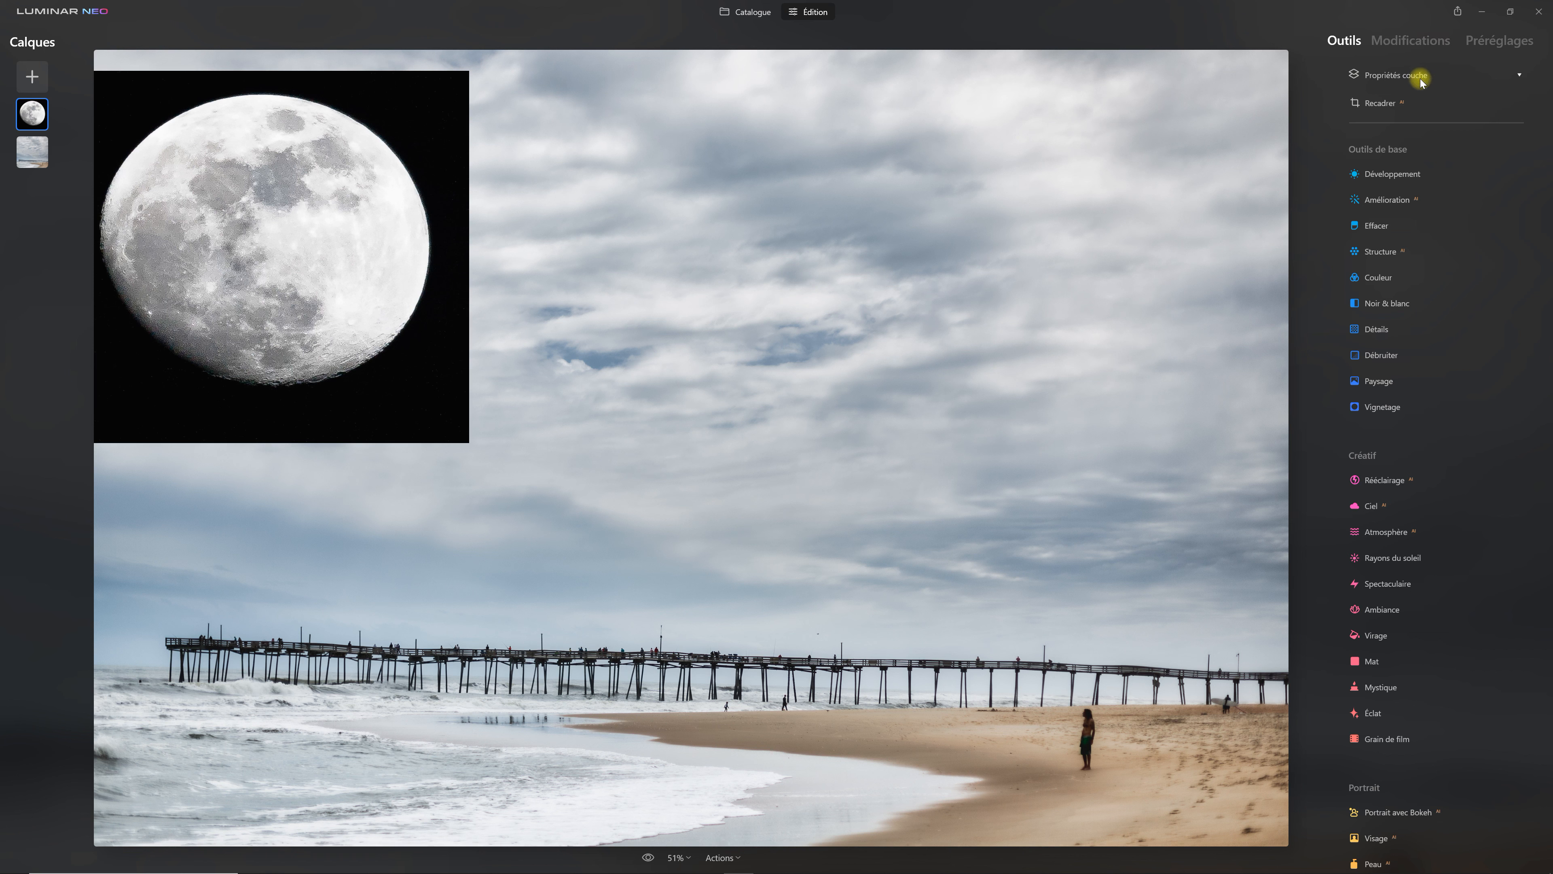
{"action": "left_click", "coordinate": [1401, 177]}
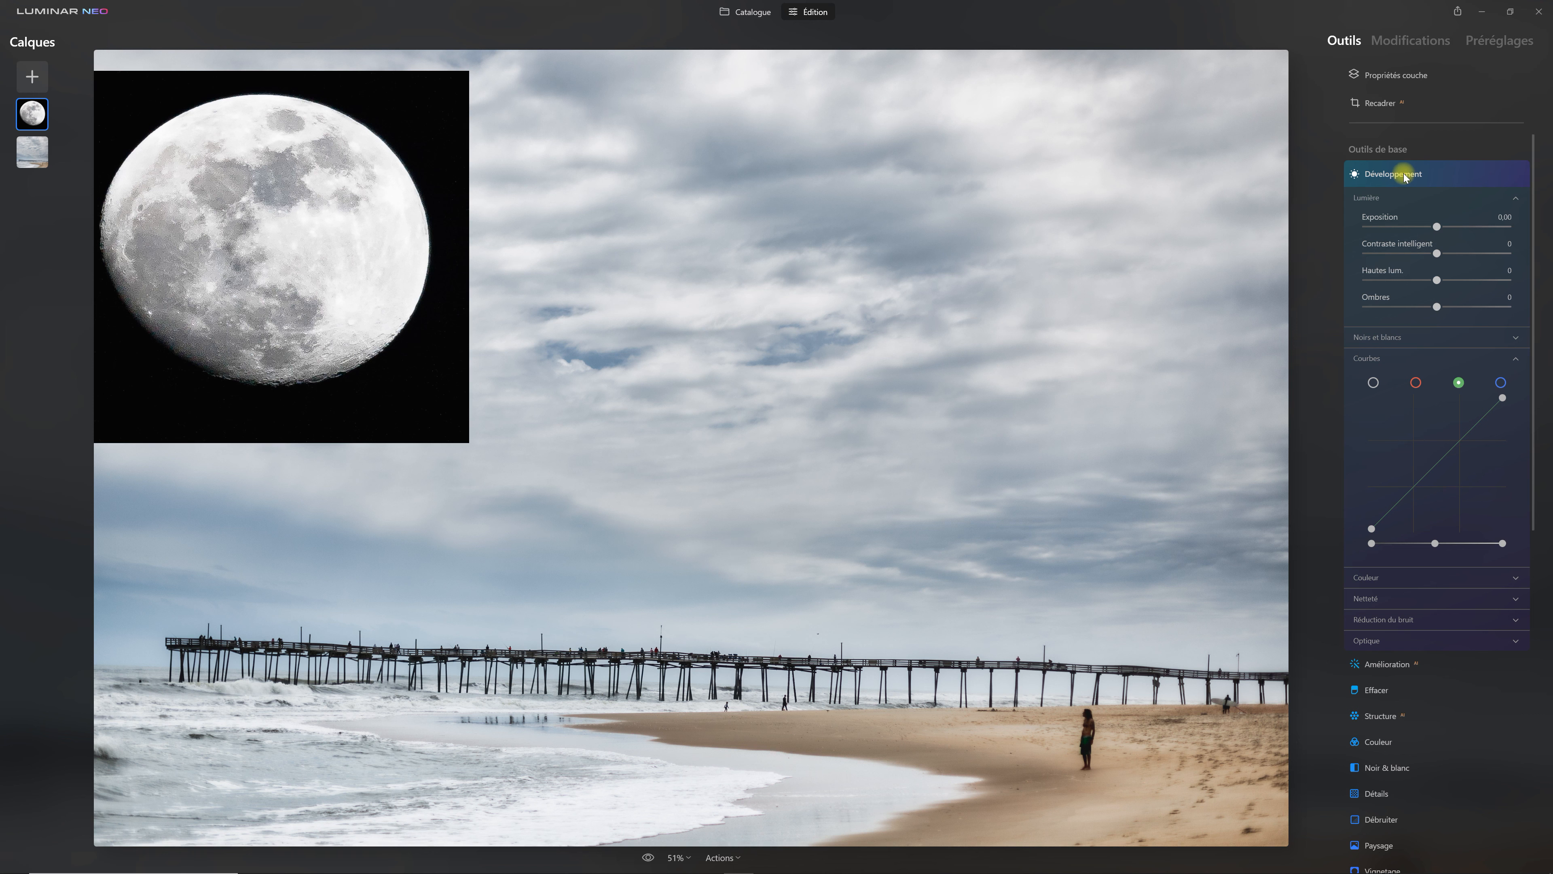
Set the moon layer's blend mode to Éclaircir and its opacity to 53
{"action": "left_click", "coordinate": [1389, 73]}
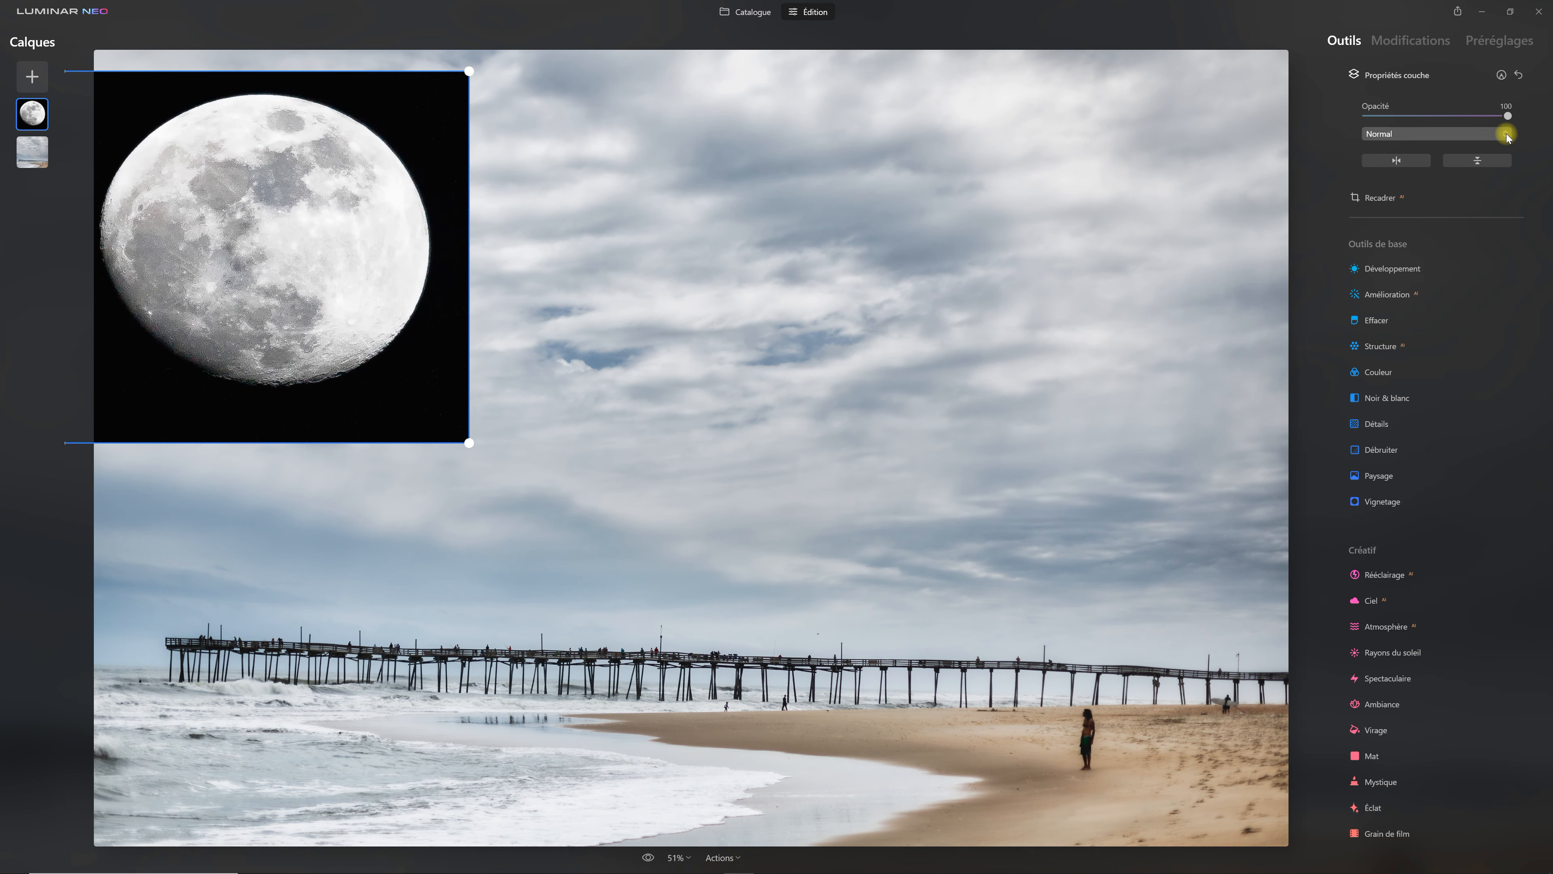
{"action": "left_click", "coordinate": [1506, 134]}
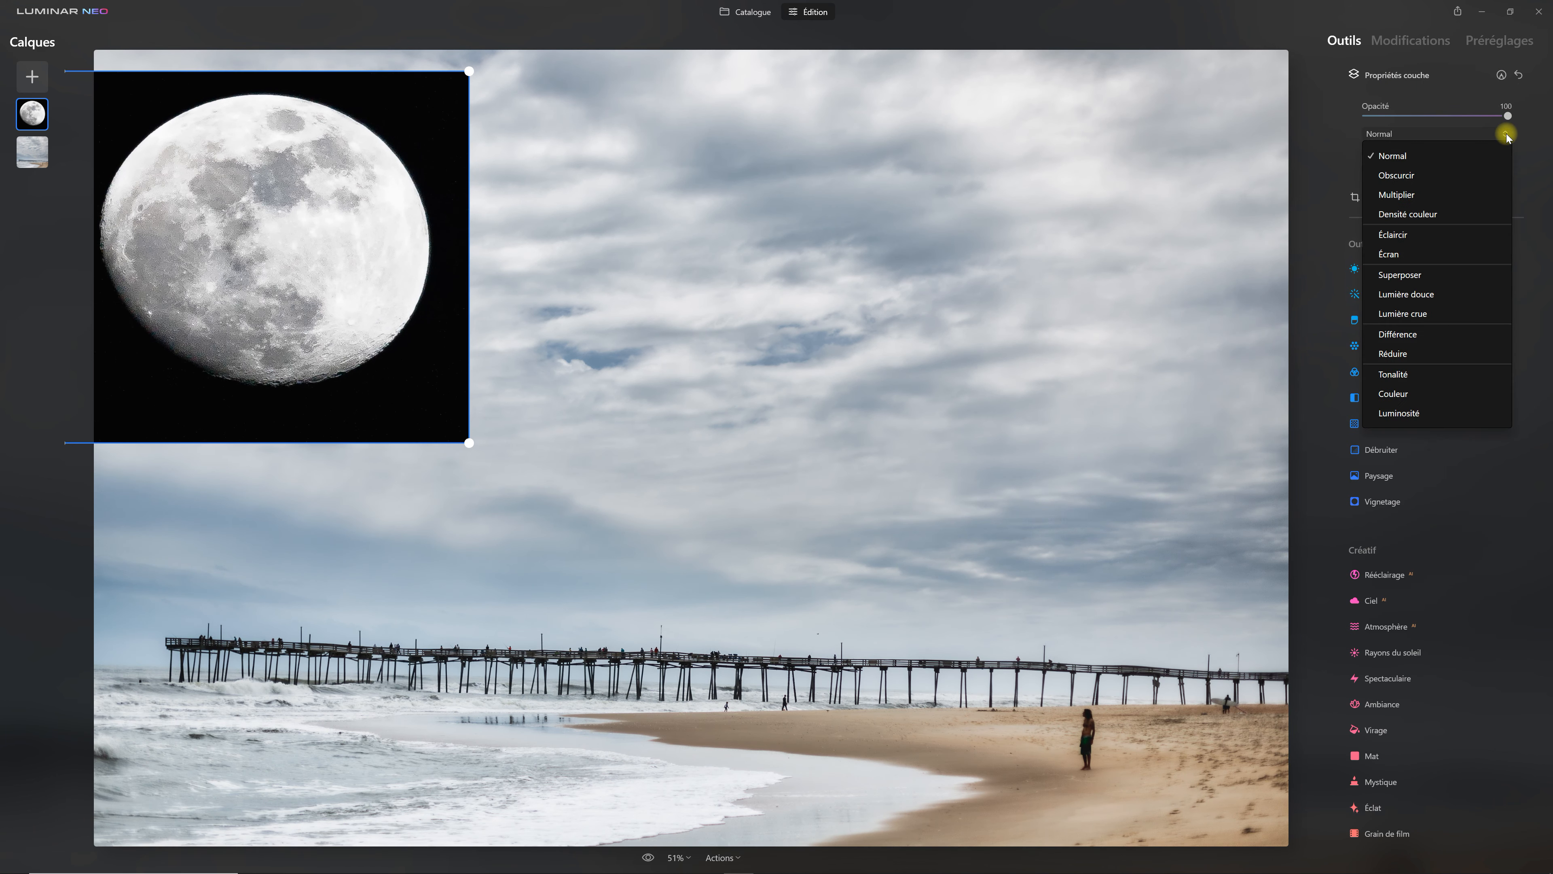
{"action": "left_click", "coordinate": [1461, 233]}
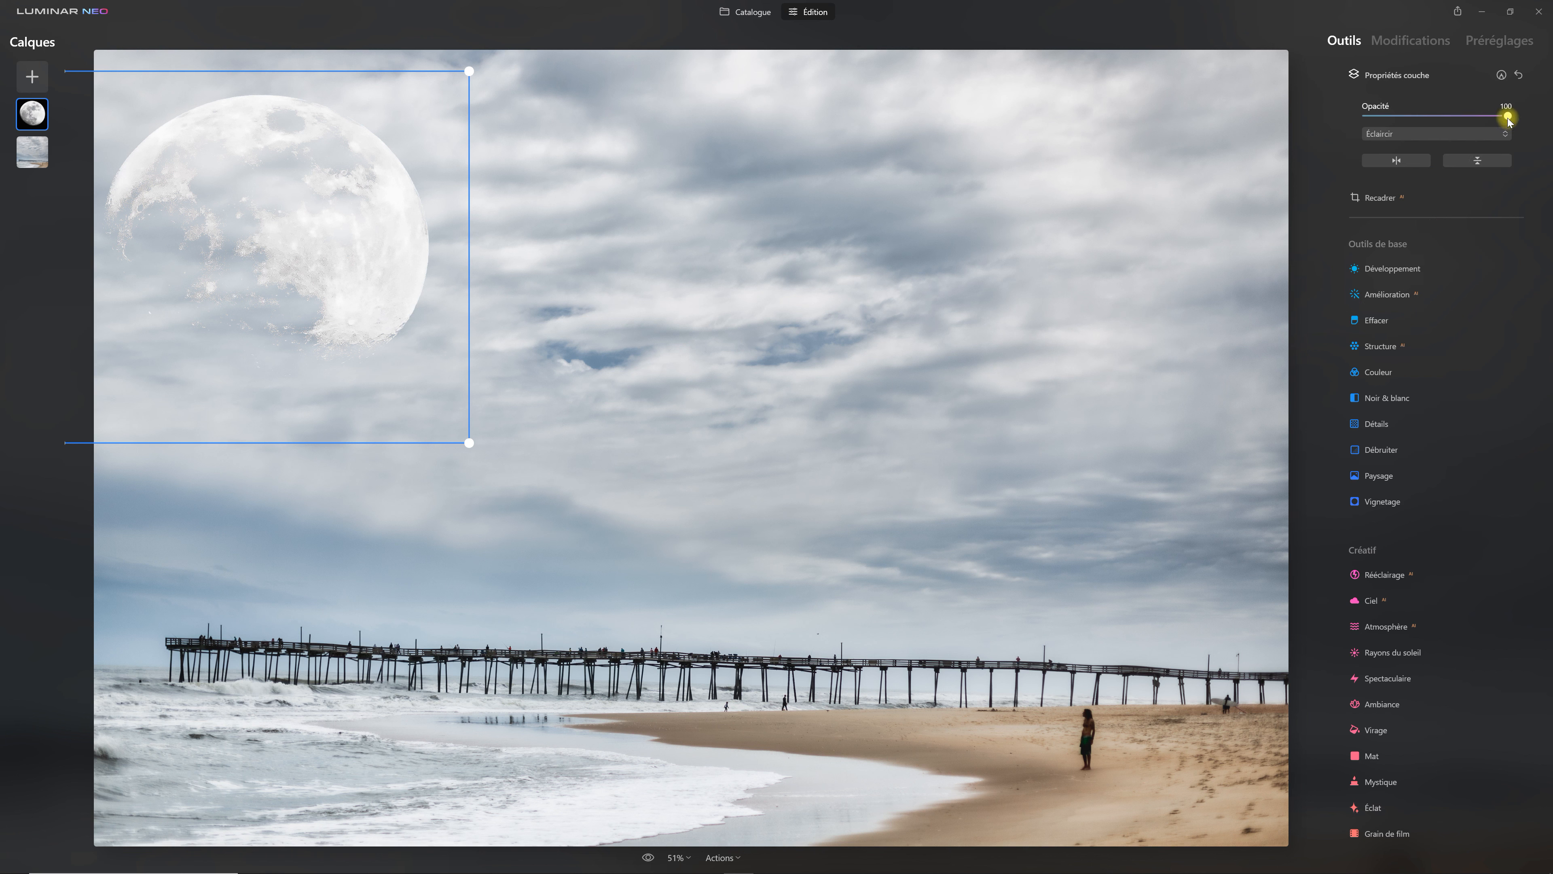
{"action": "left_click_drag", "start_coordinate": [1508, 117], "coordinate": [1440, 118]}
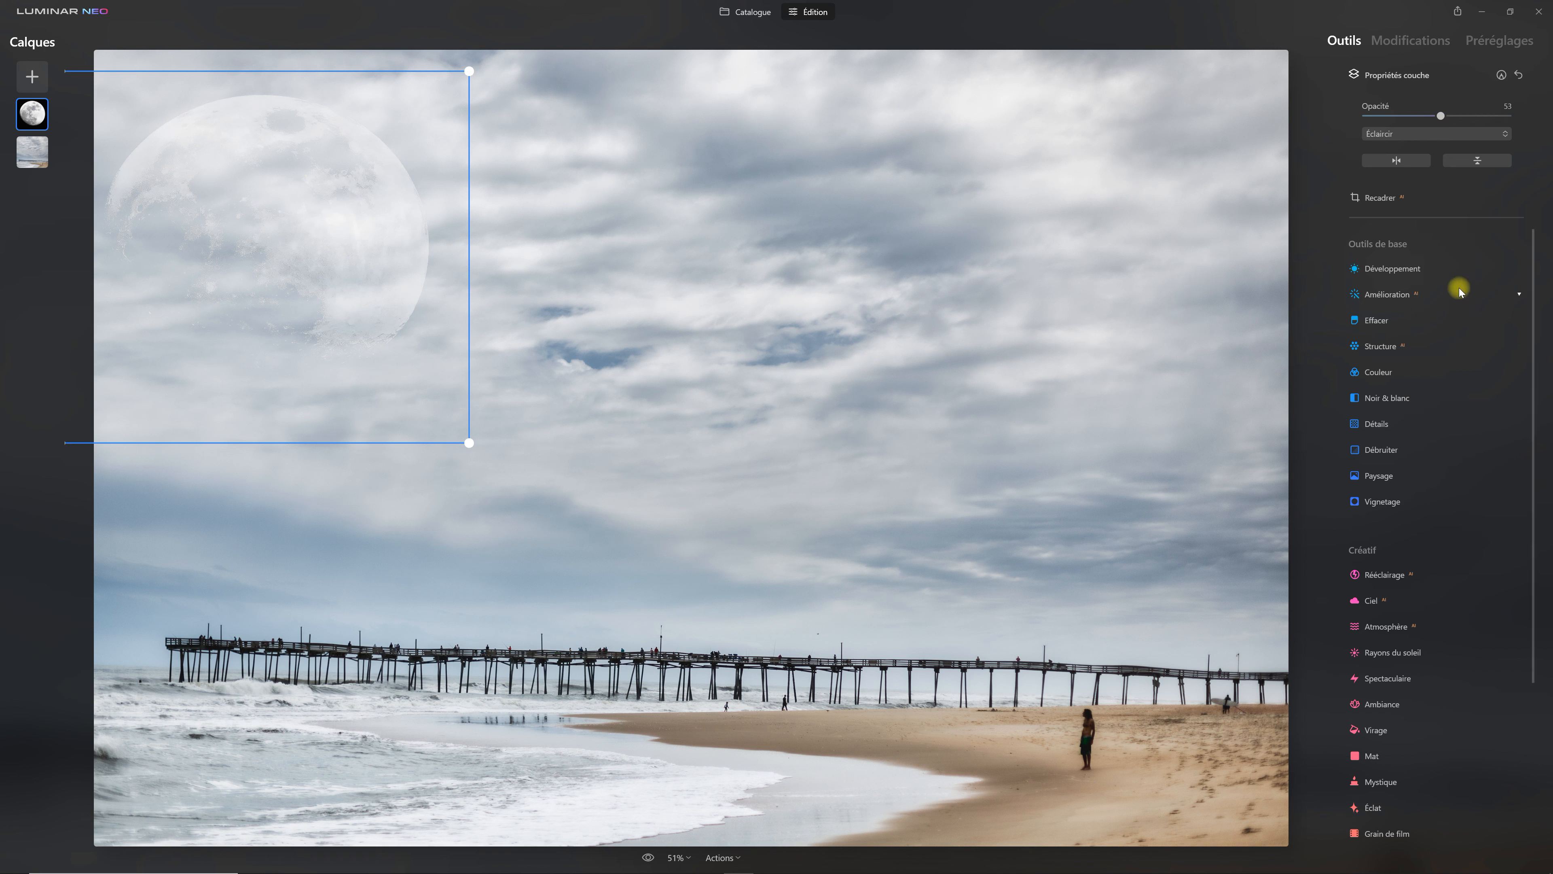
Develop the moon layer with Contraste intelligent at 26 and Hautes lum. at 29
{"action": "left_click", "coordinate": [1438, 268]}
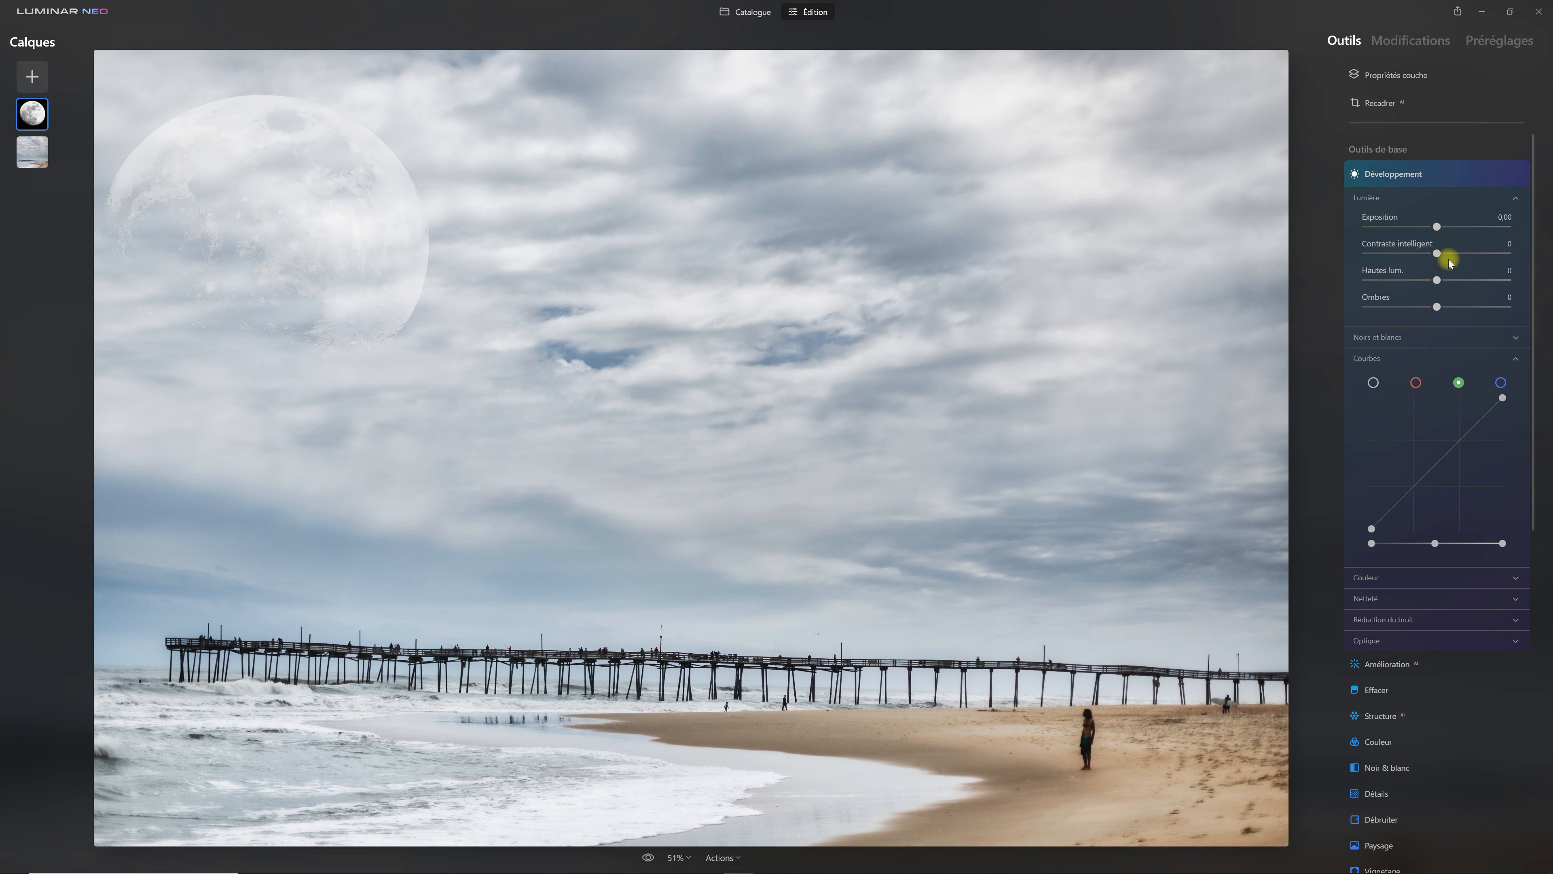
{"action": "left_click_drag", "start_coordinate": [1438, 254], "coordinate": [1459, 281]}
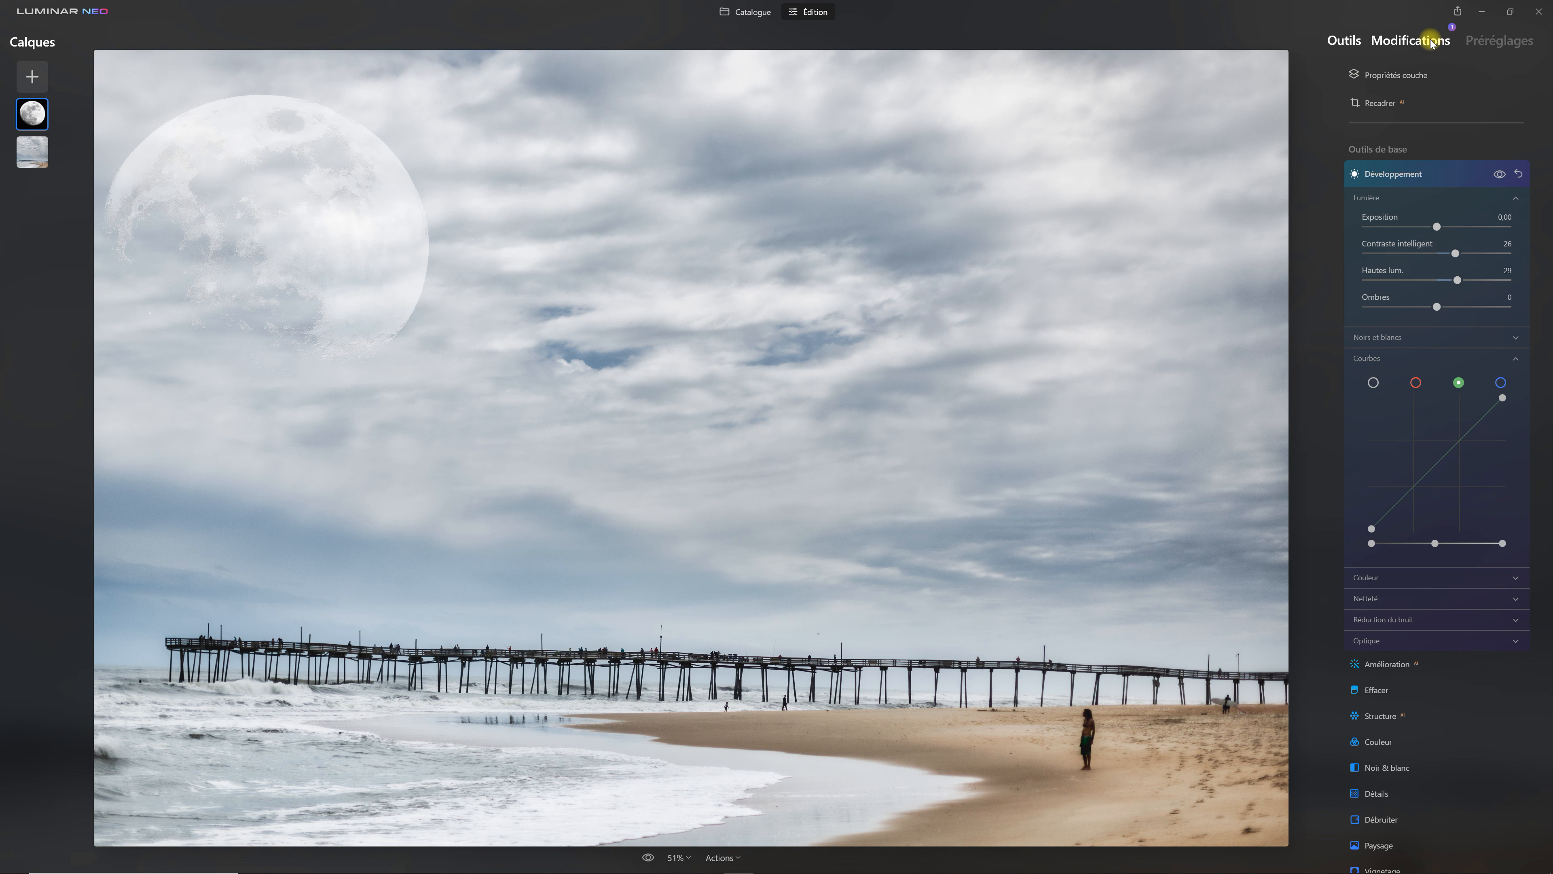
{"action": "left_click", "coordinate": [1431, 41]}
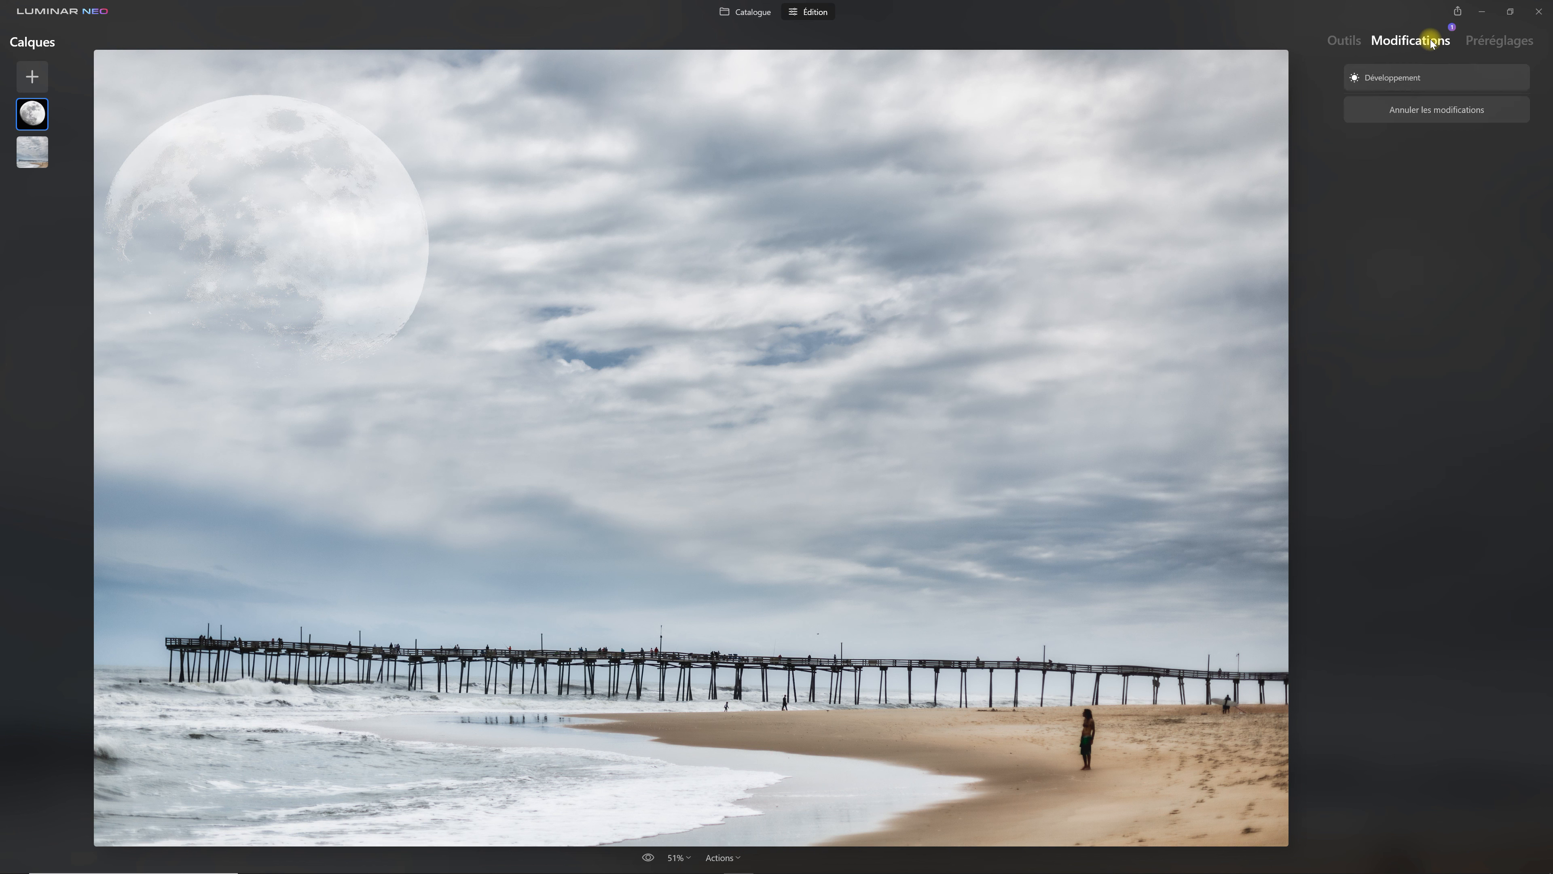
{"action": "left_click", "coordinate": [1356, 43]}
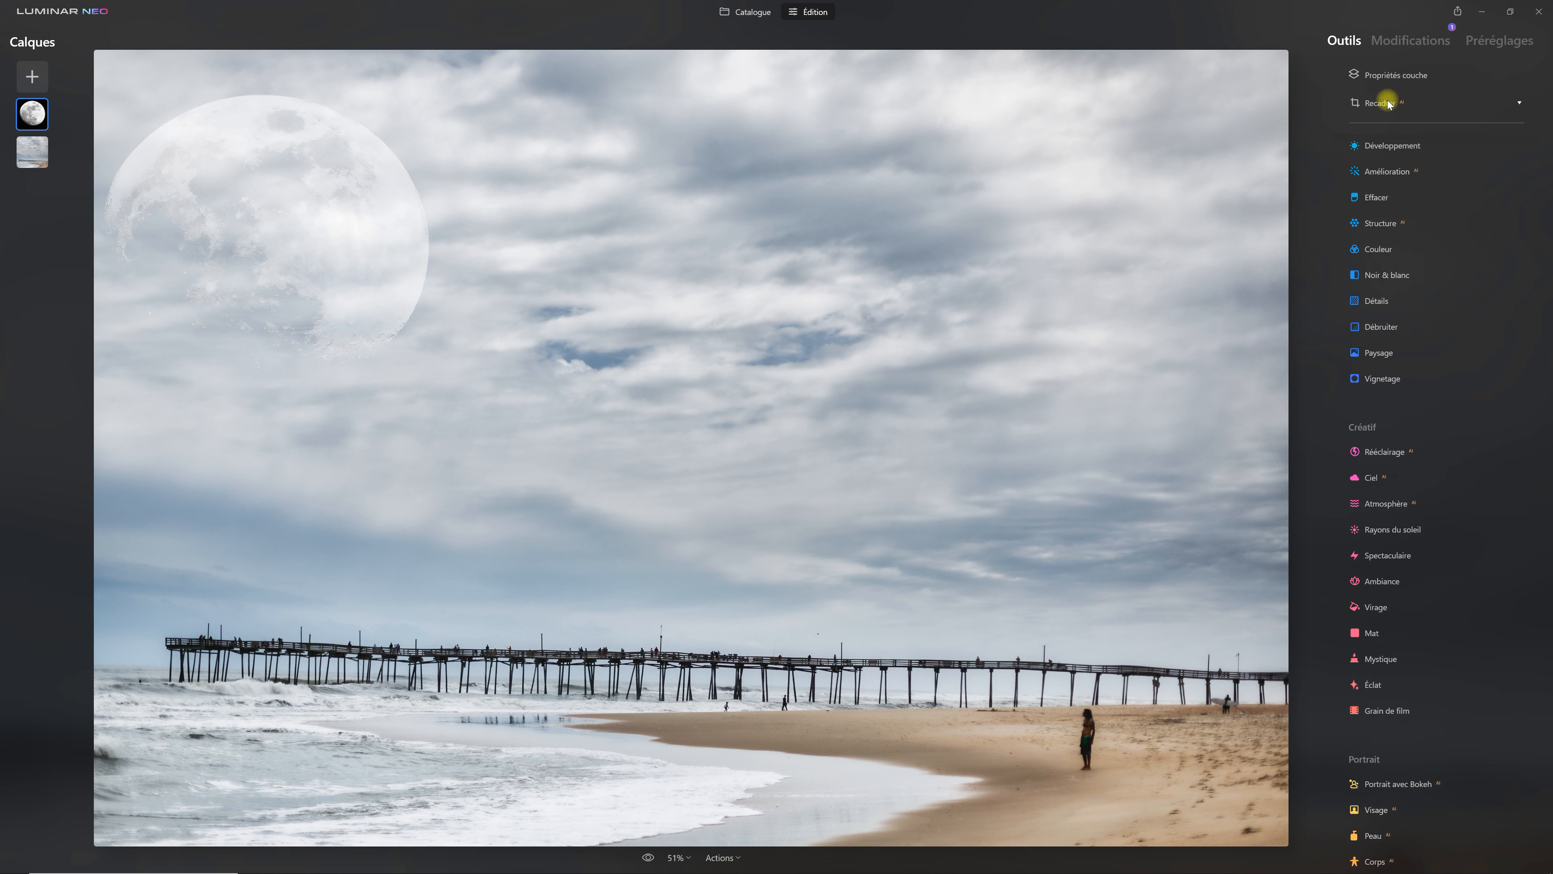
Tint the moon with Harmonie de couleurs, setting Chaleur to 100 and Éclat to -41
{"action": "scroll", "coordinate": [1369, 413], "scroll_direction": "down", "scroll_amount": 3}
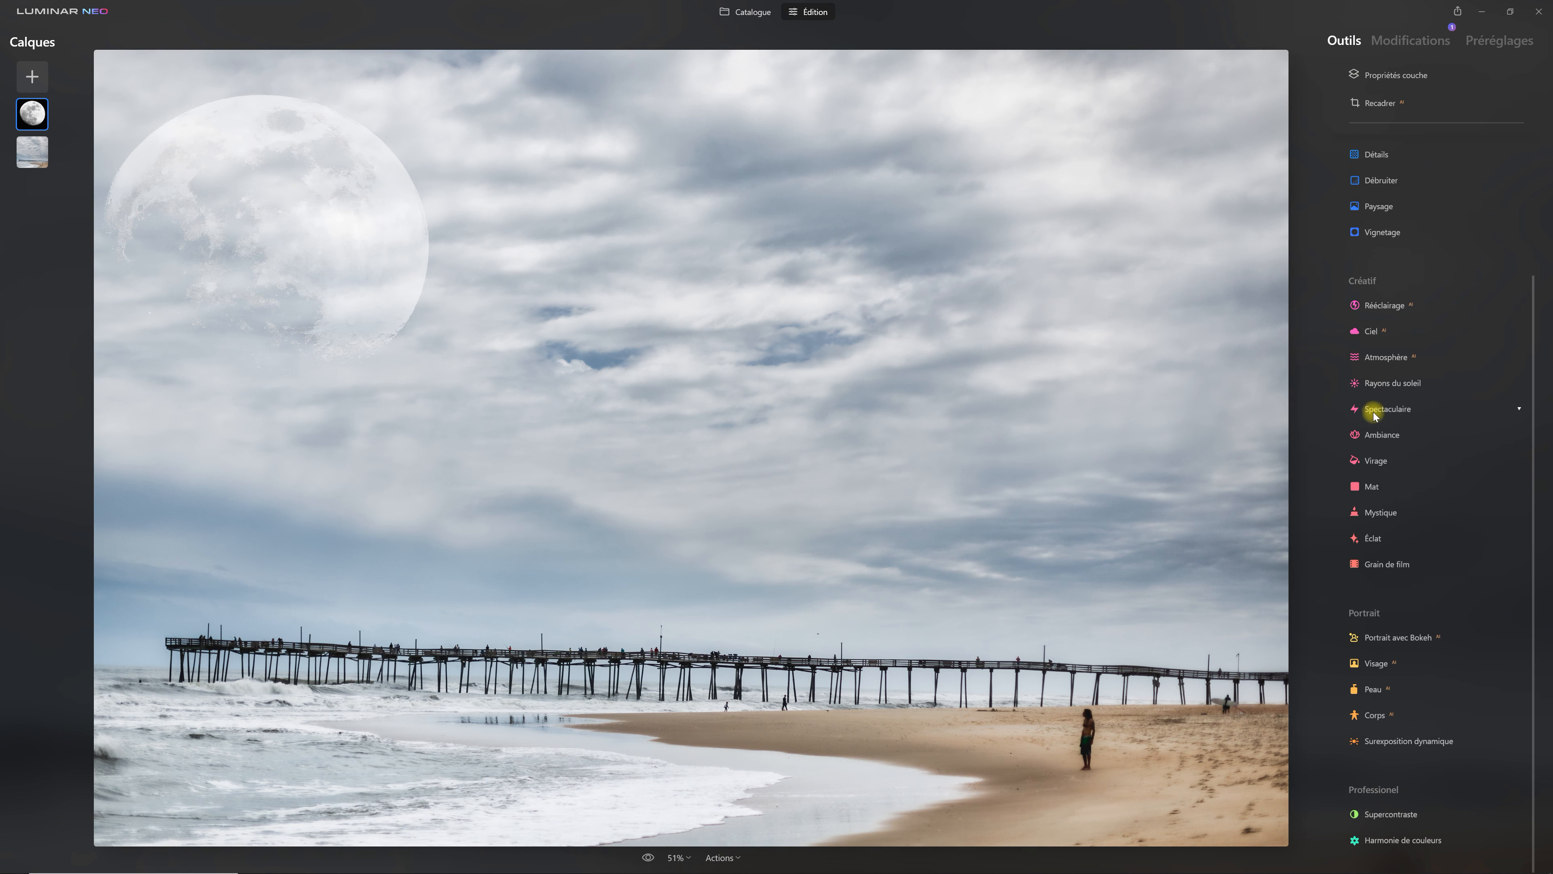
{"action": "left_click", "coordinate": [1402, 839]}
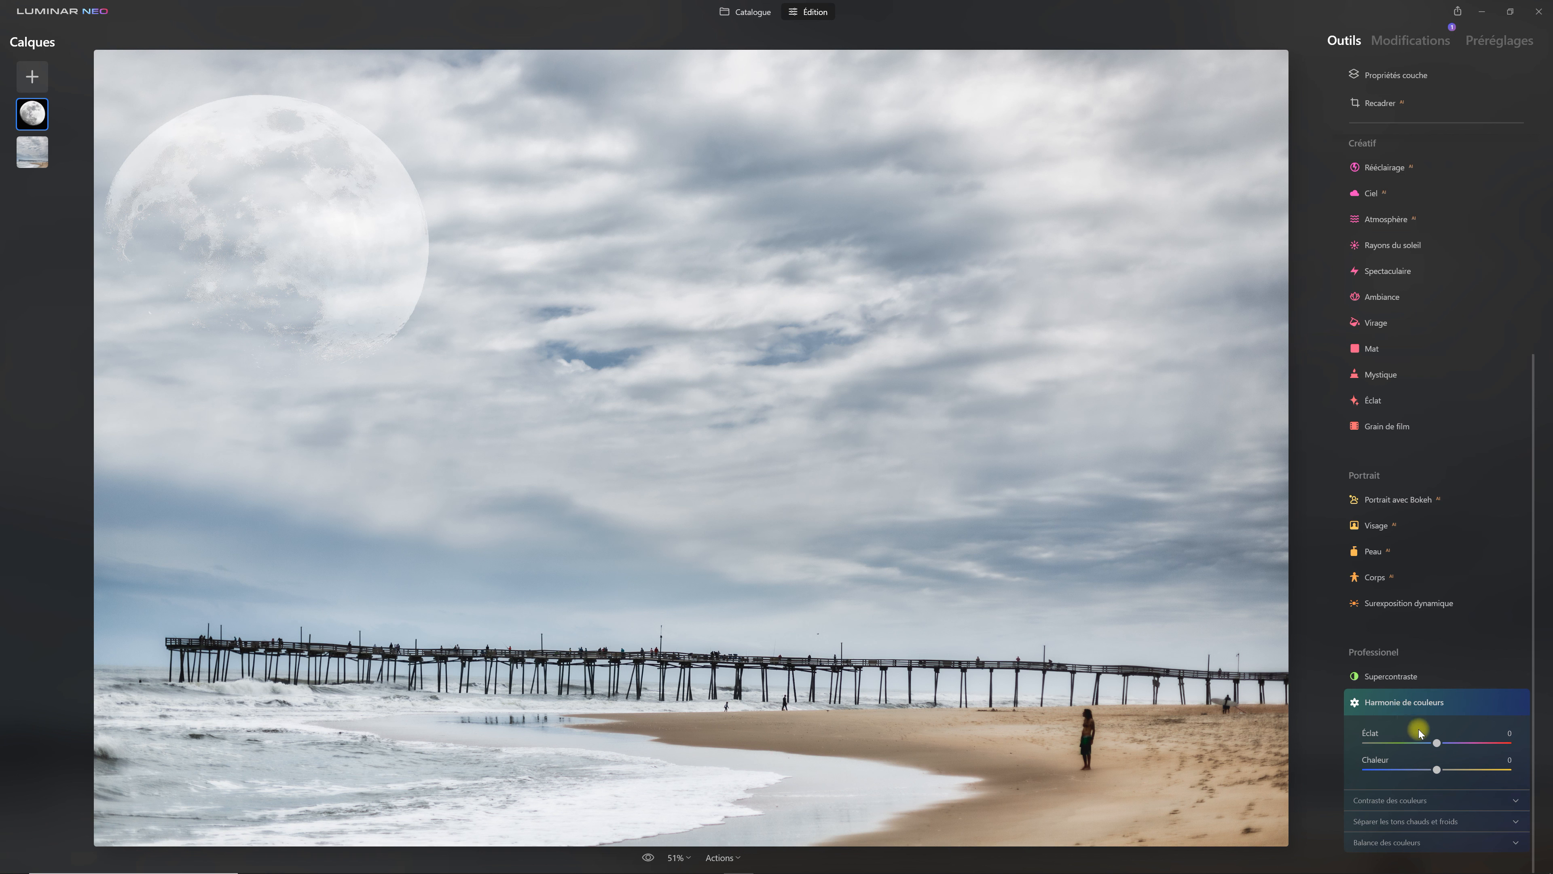
{"action": "left_click_drag", "start_coordinate": [1436, 769], "coordinate": [1536, 772]}
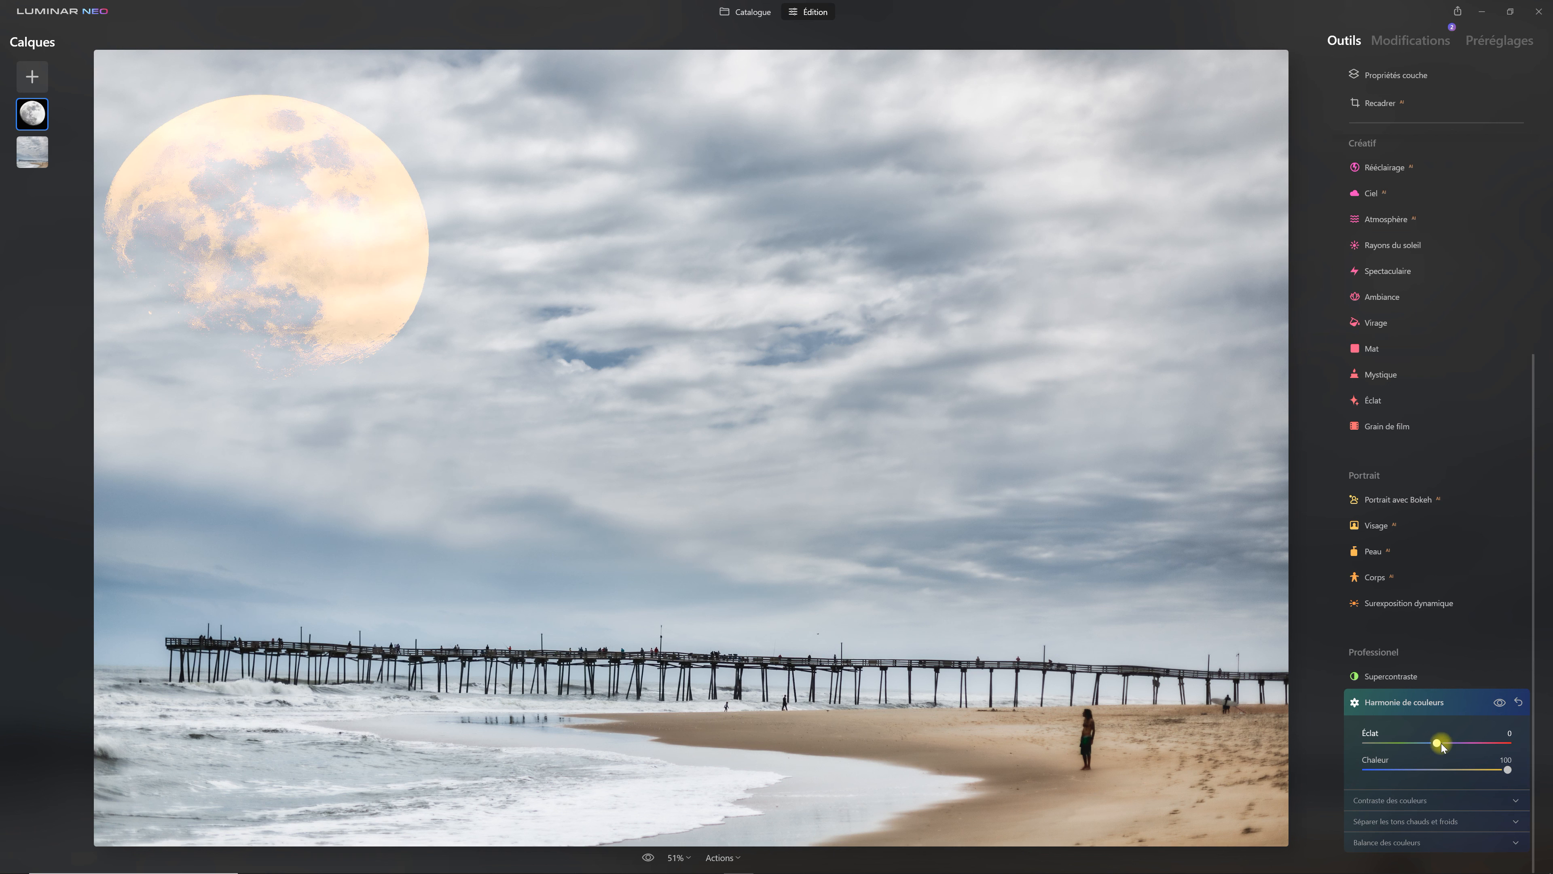
{"action": "left_click_drag", "start_coordinate": [1437, 742], "coordinate": [1404, 745]}
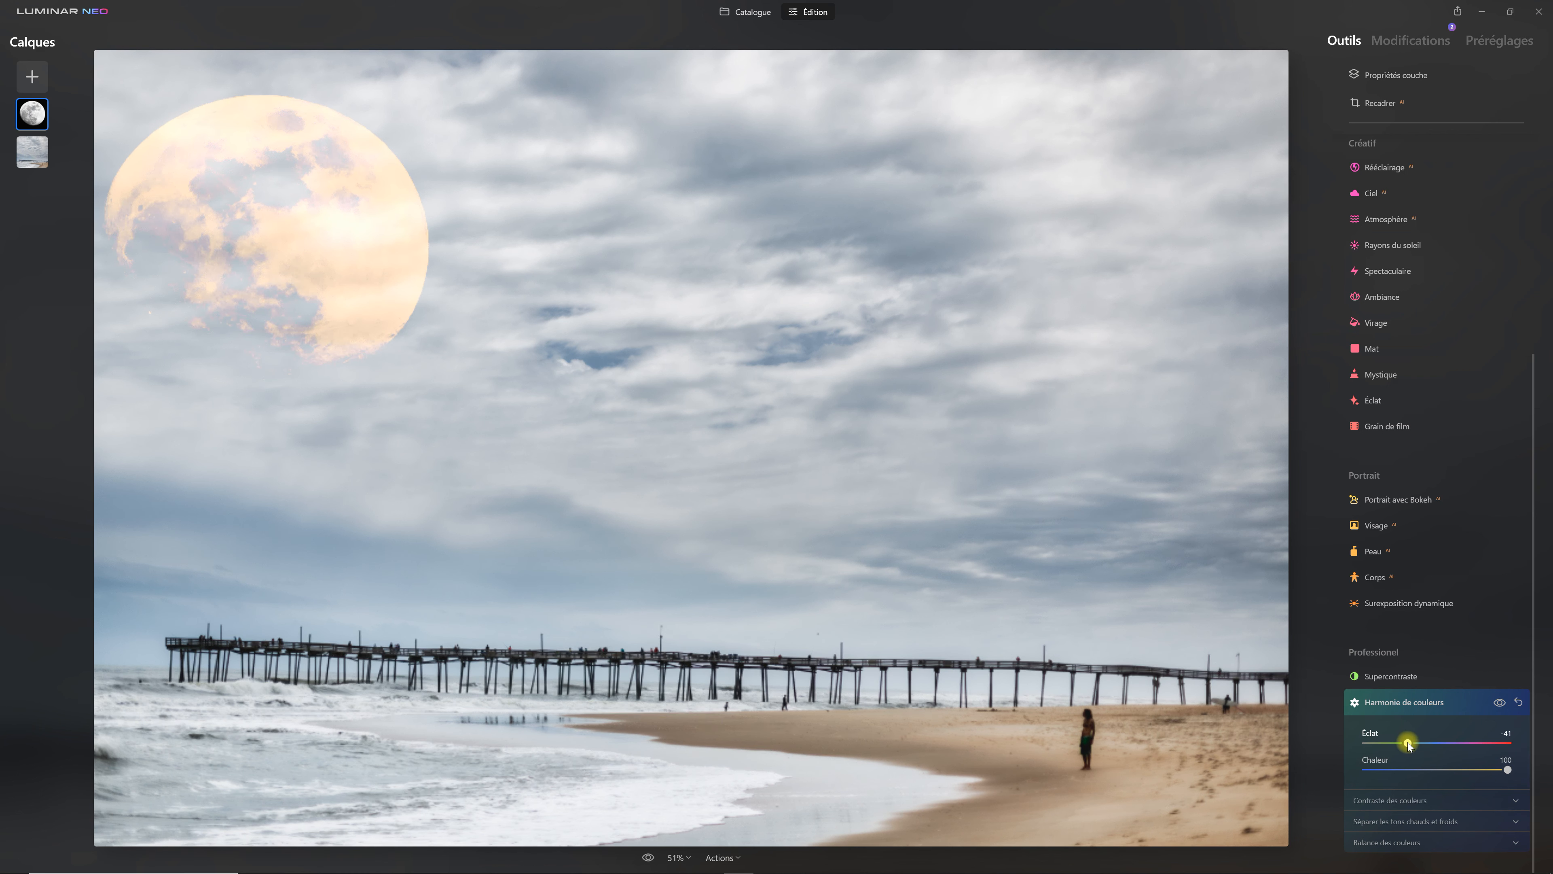
{"action": "left_click", "coordinate": [1408, 701]}
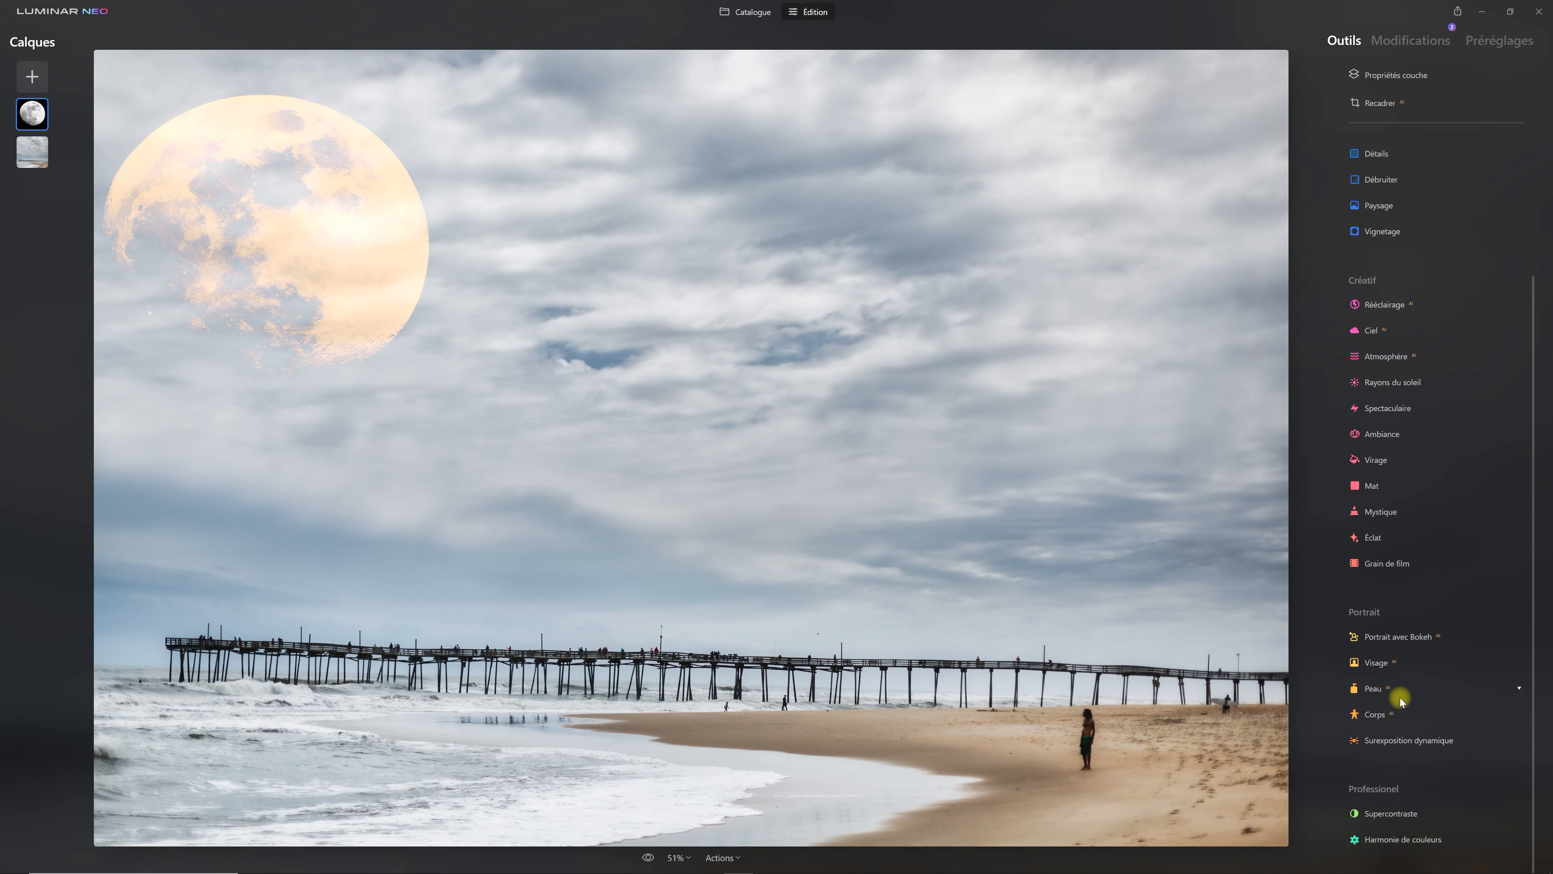
{"action": "left_click", "coordinate": [1417, 42]}
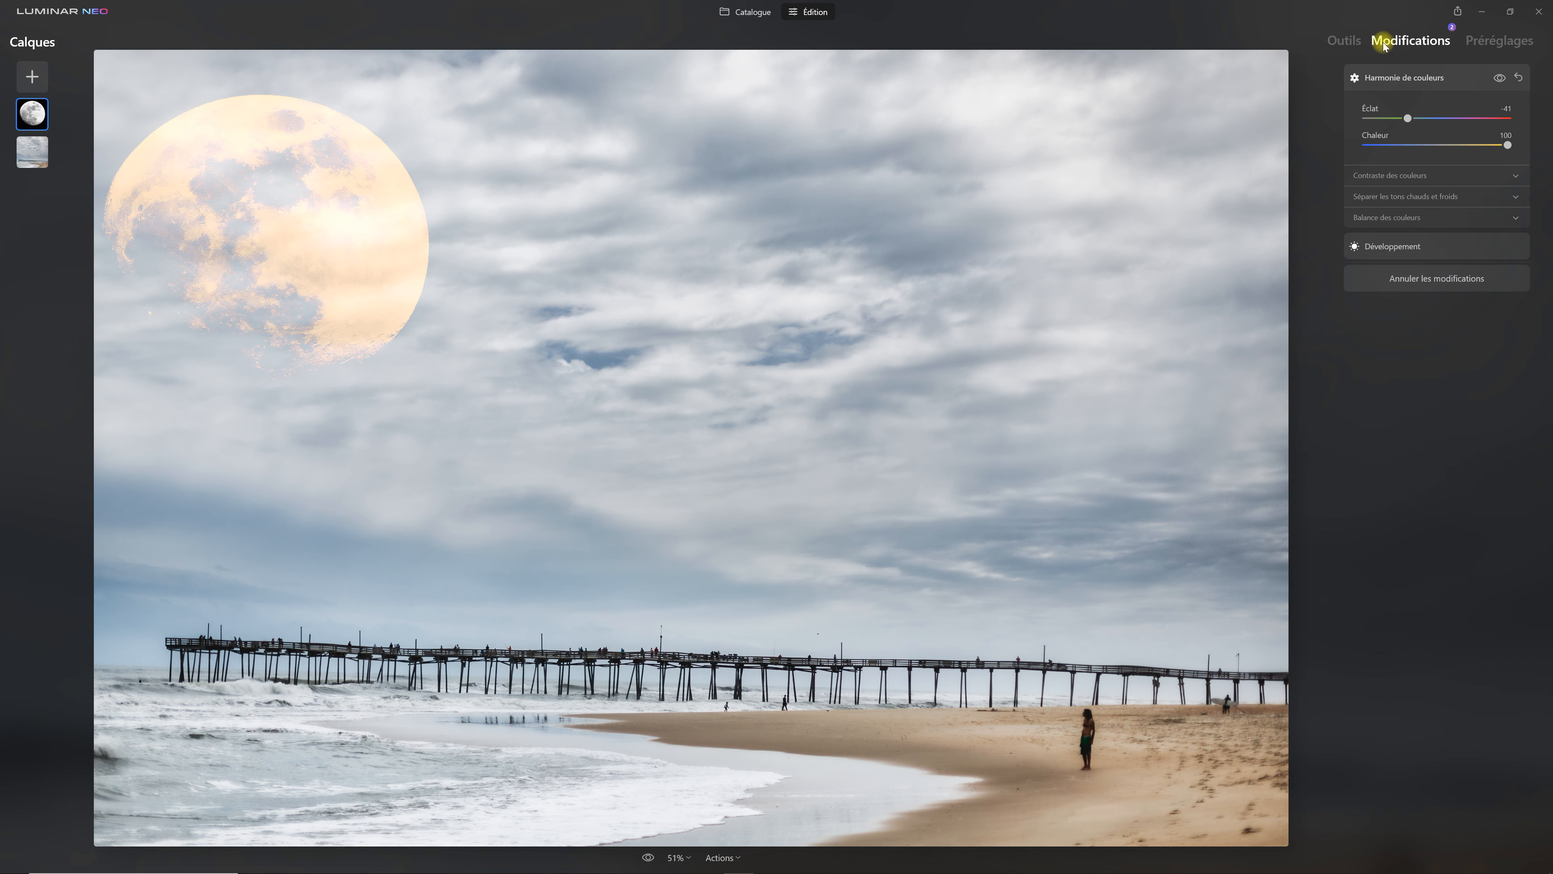
{"action": "left_click", "coordinate": [1343, 43]}
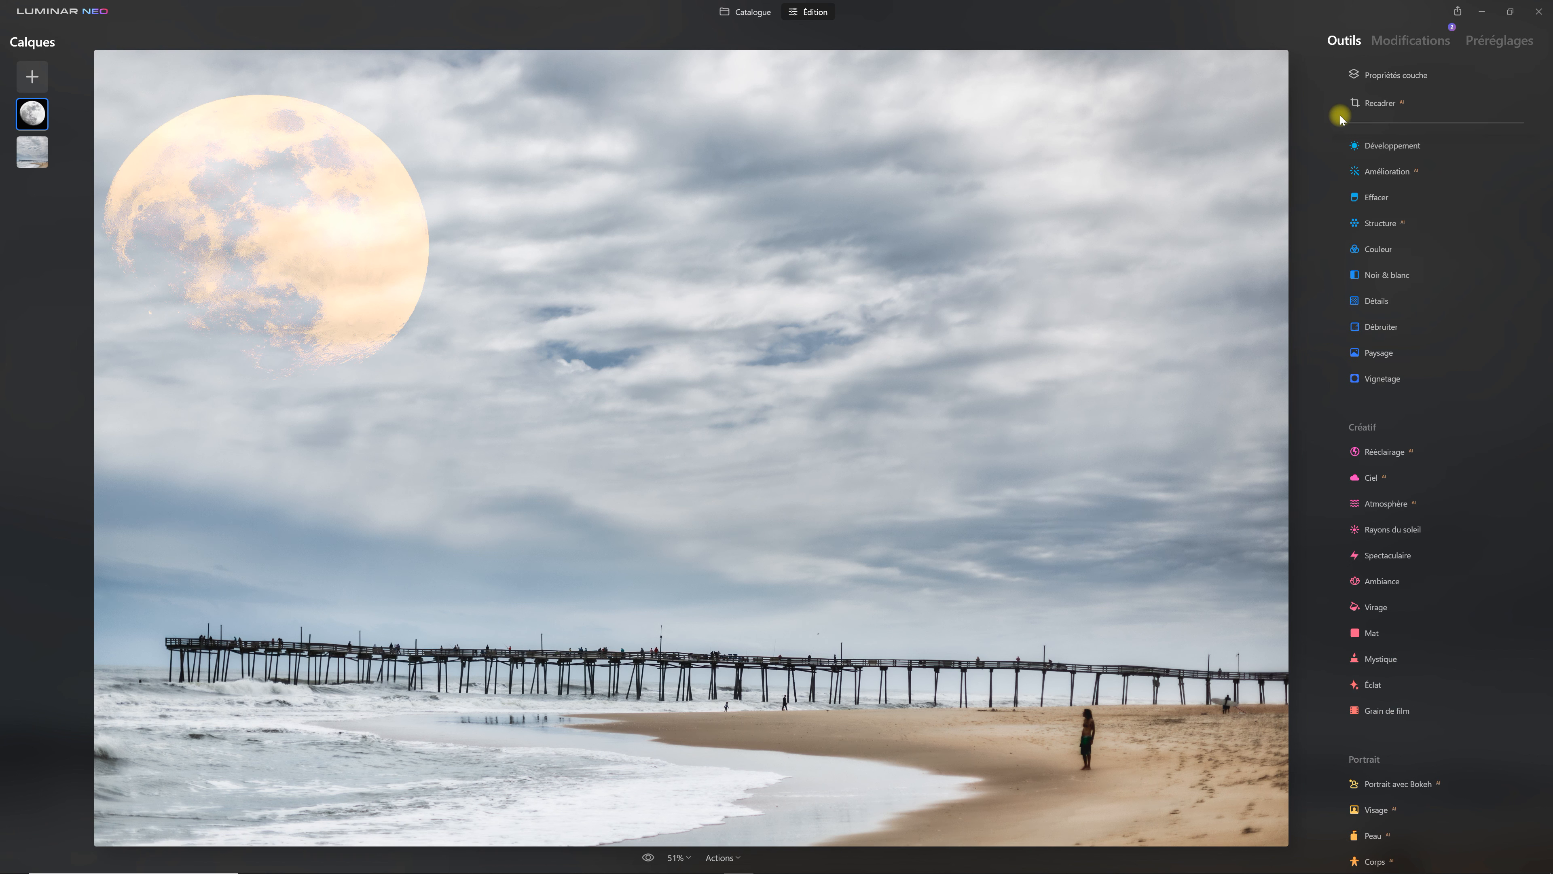
Convert the beach photo layer to black and white, leaving the moon layer in colour
{"action": "left_click", "coordinate": [26, 156]}
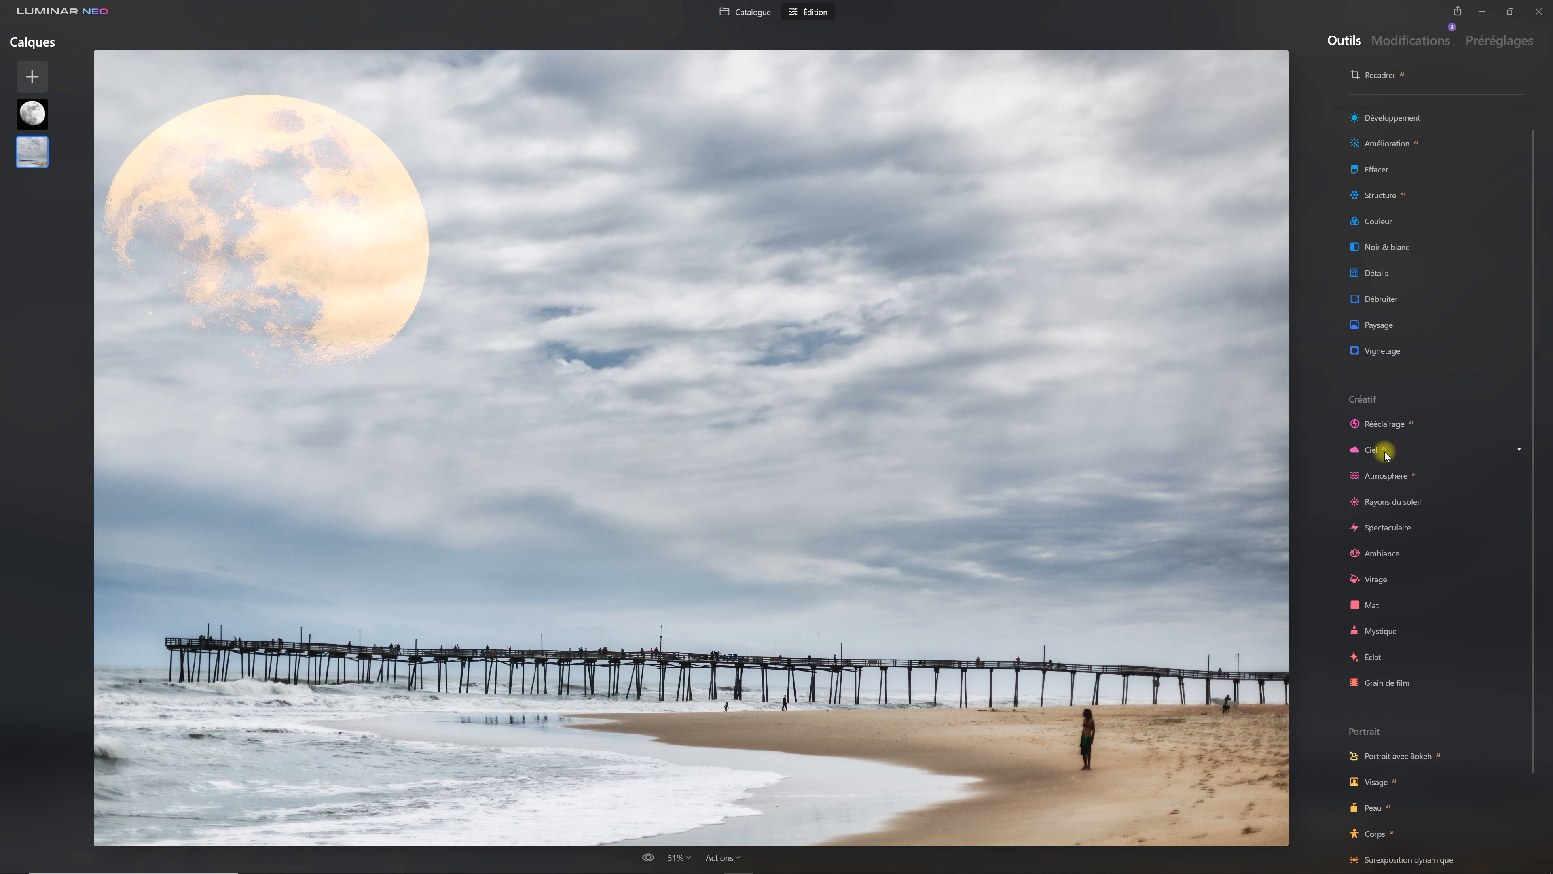
{"action": "left_click", "coordinate": [1397, 248]}
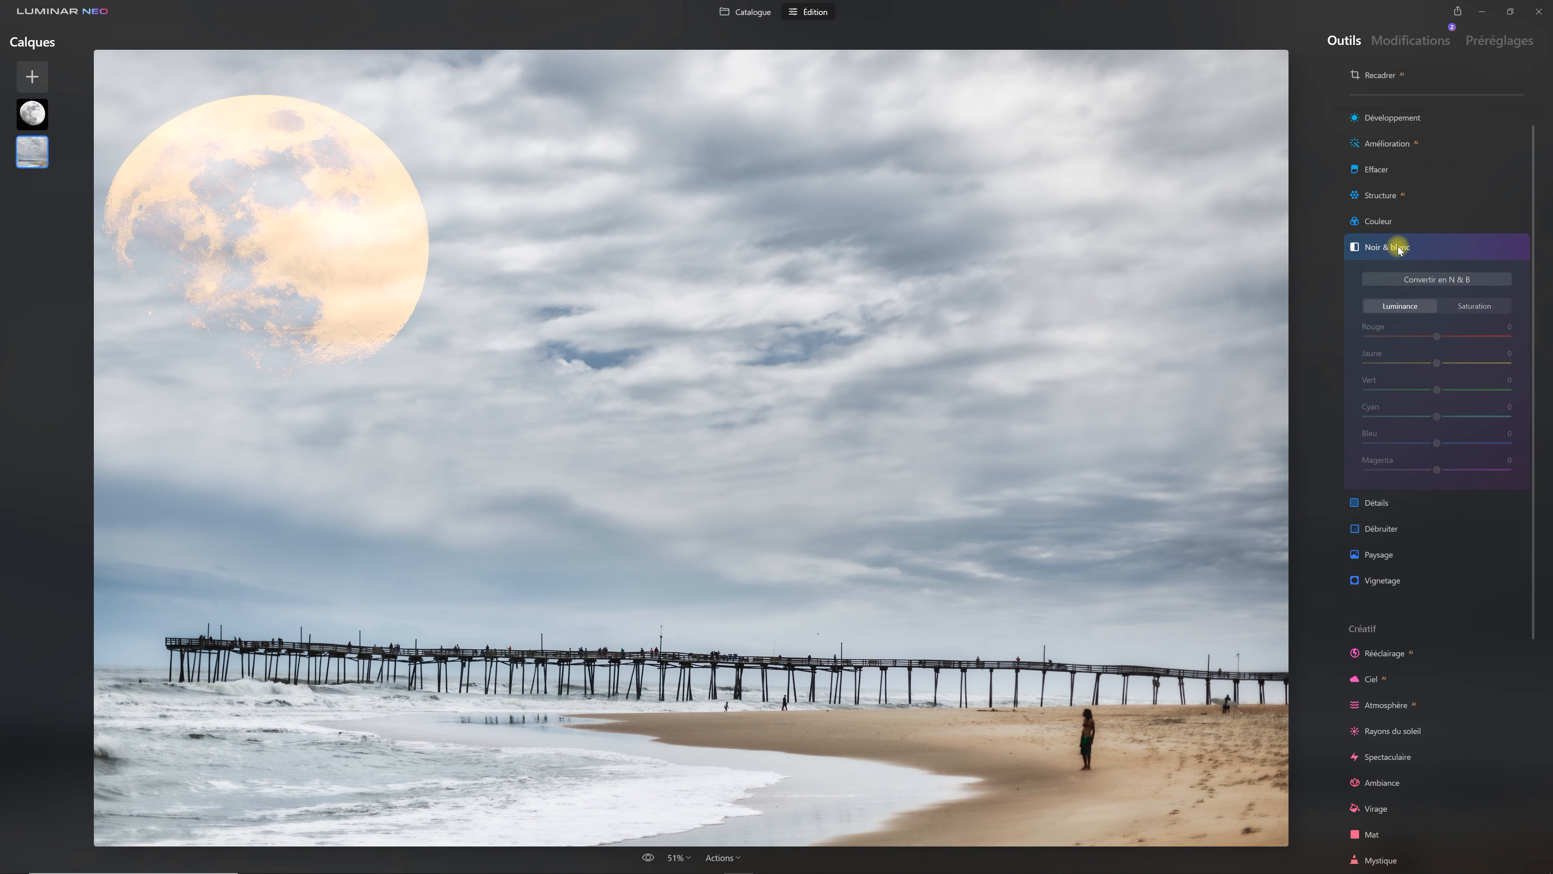
{"action": "left_click", "coordinate": [1463, 278]}
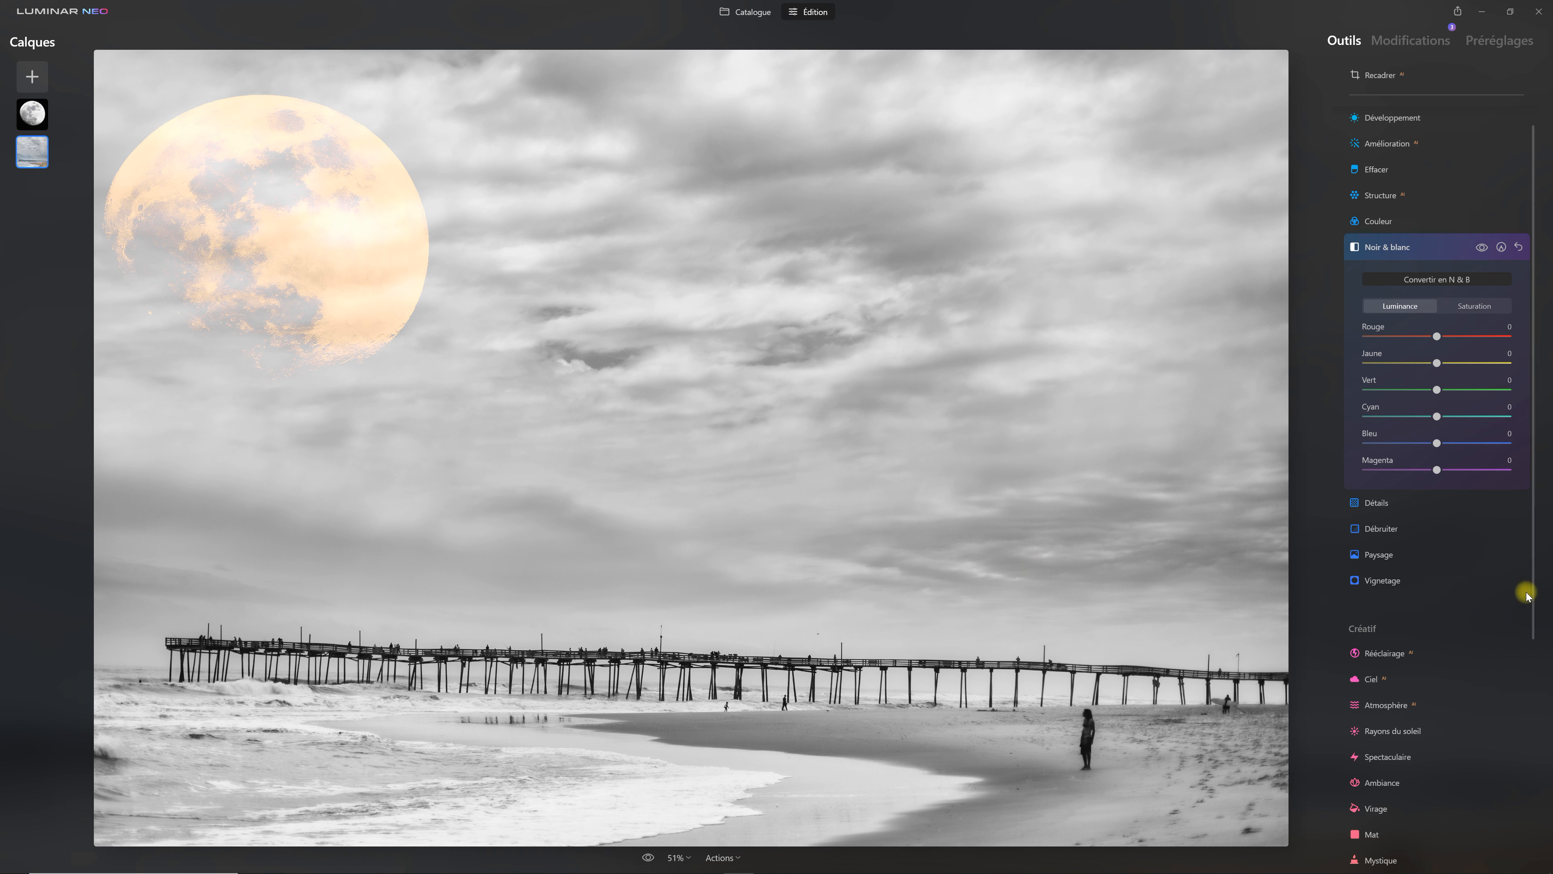
{"action": "left_click", "coordinate": [1390, 247]}
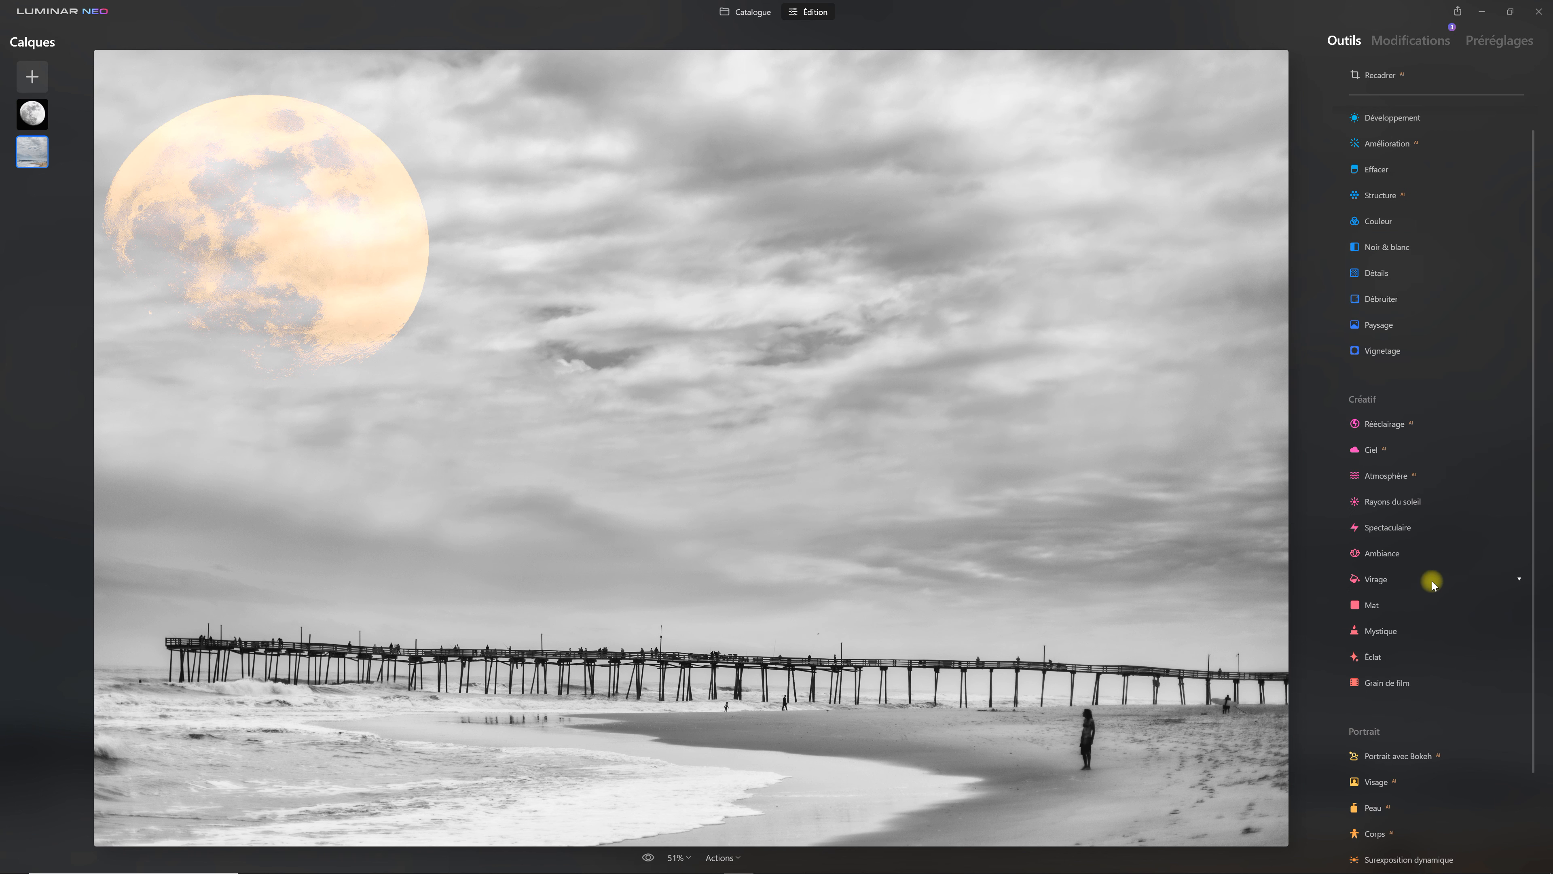
Add Brouillard atmosphere to the beach layer with Quantité 51, Profondeur 84 and La clarté 100
{"action": "left_click", "coordinate": [1507, 474]}
{"action": "left_click_drag", "start_coordinate": [1376, 536], "coordinate": [1486, 565]}
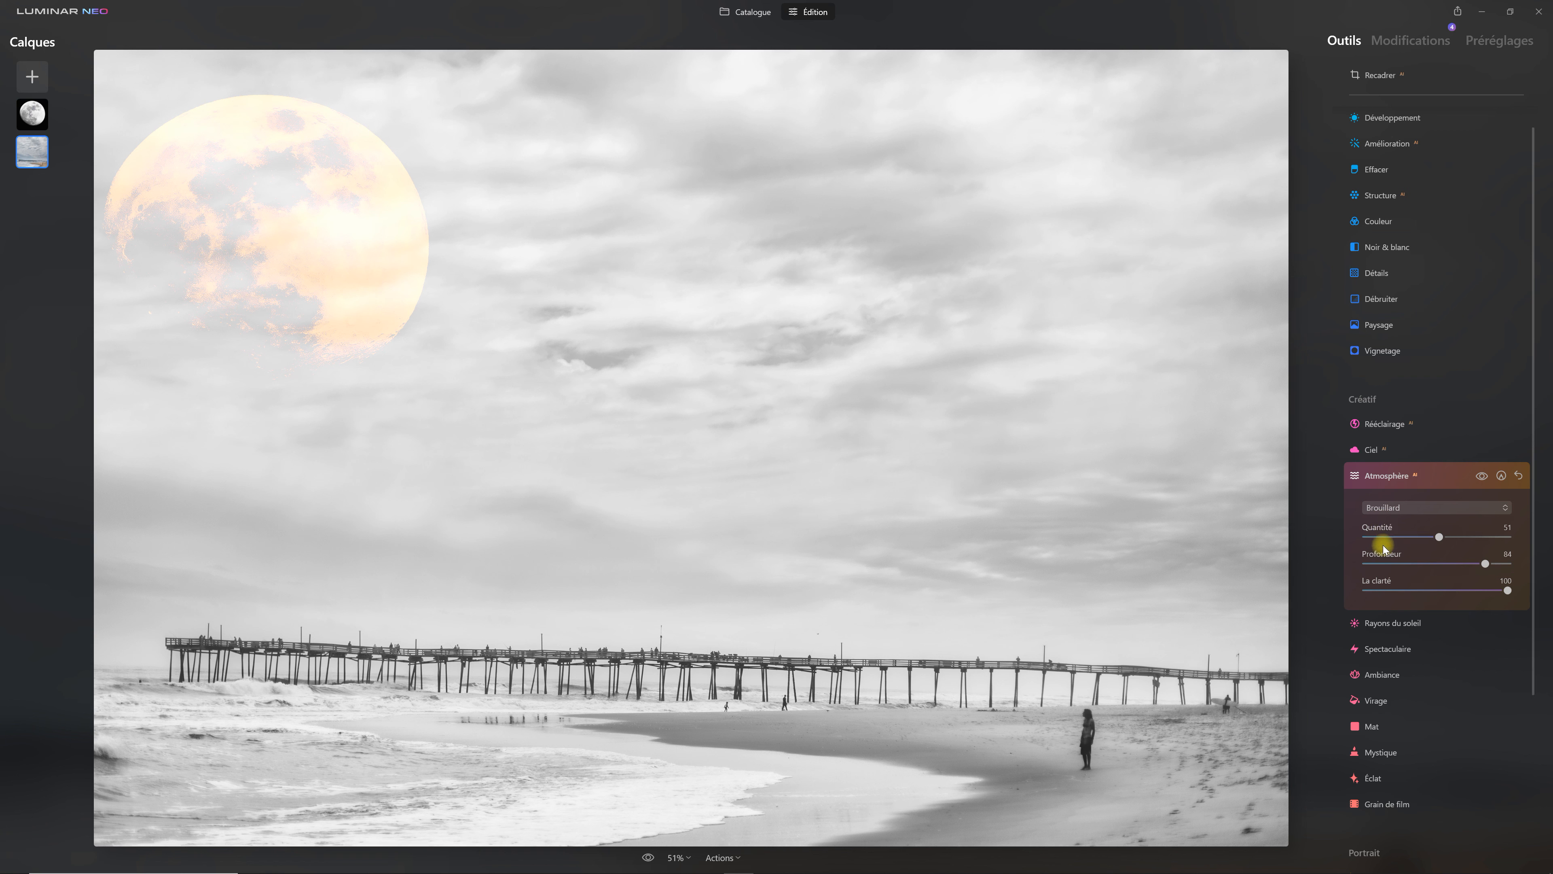
{"action": "left_click", "coordinate": [1399, 471]}
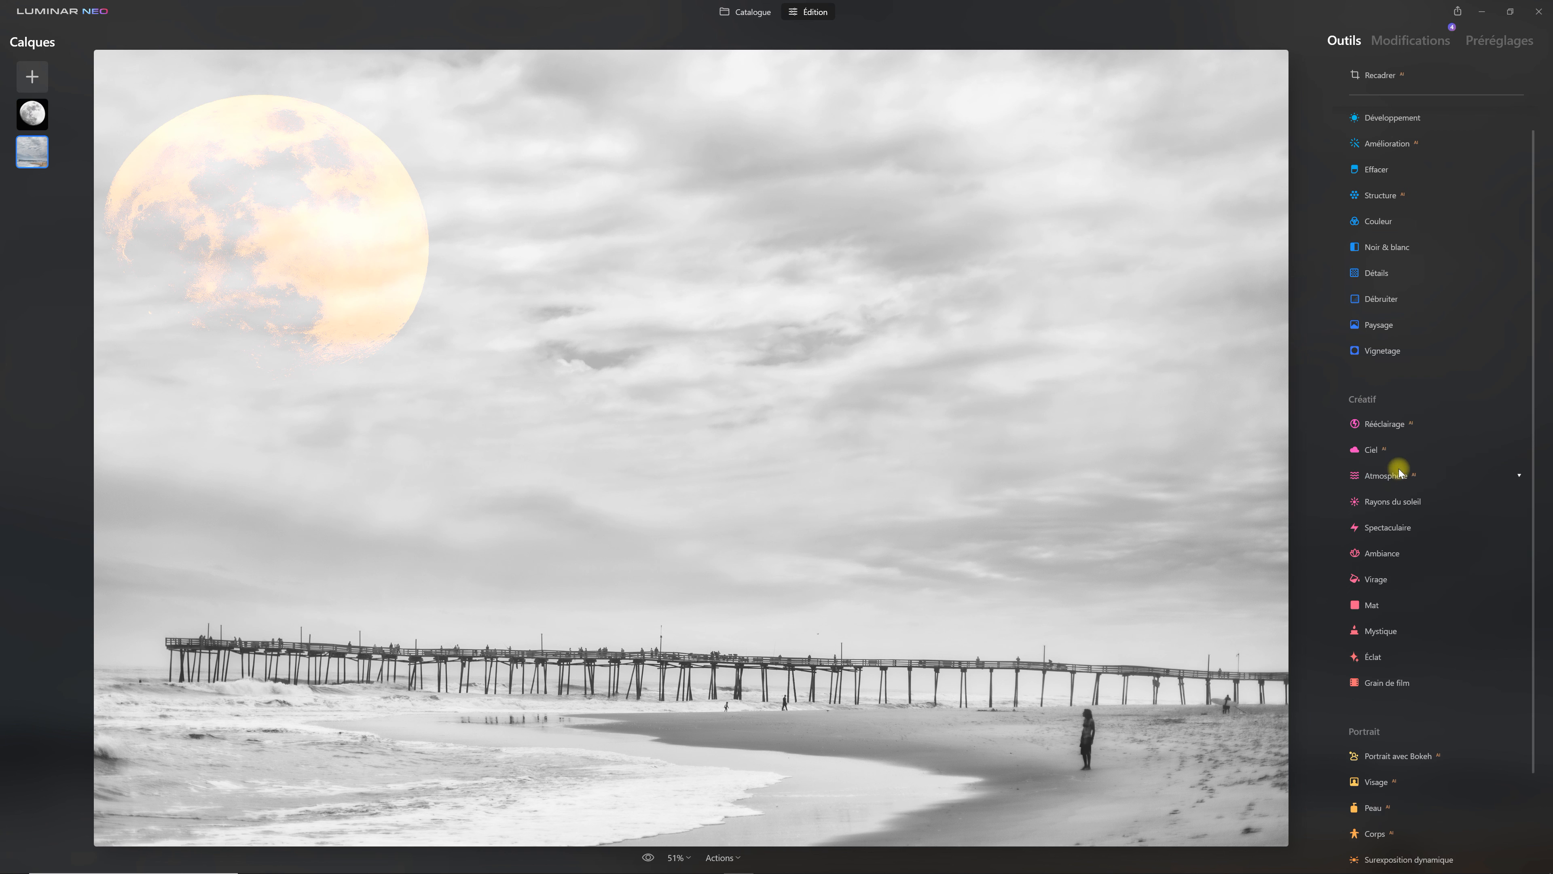
Apply the Sepia LUT from the Ambiance tool to the beach layer
{"action": "left_click", "coordinate": [1518, 553]}
{"action": "left_click", "coordinate": [1497, 584]}
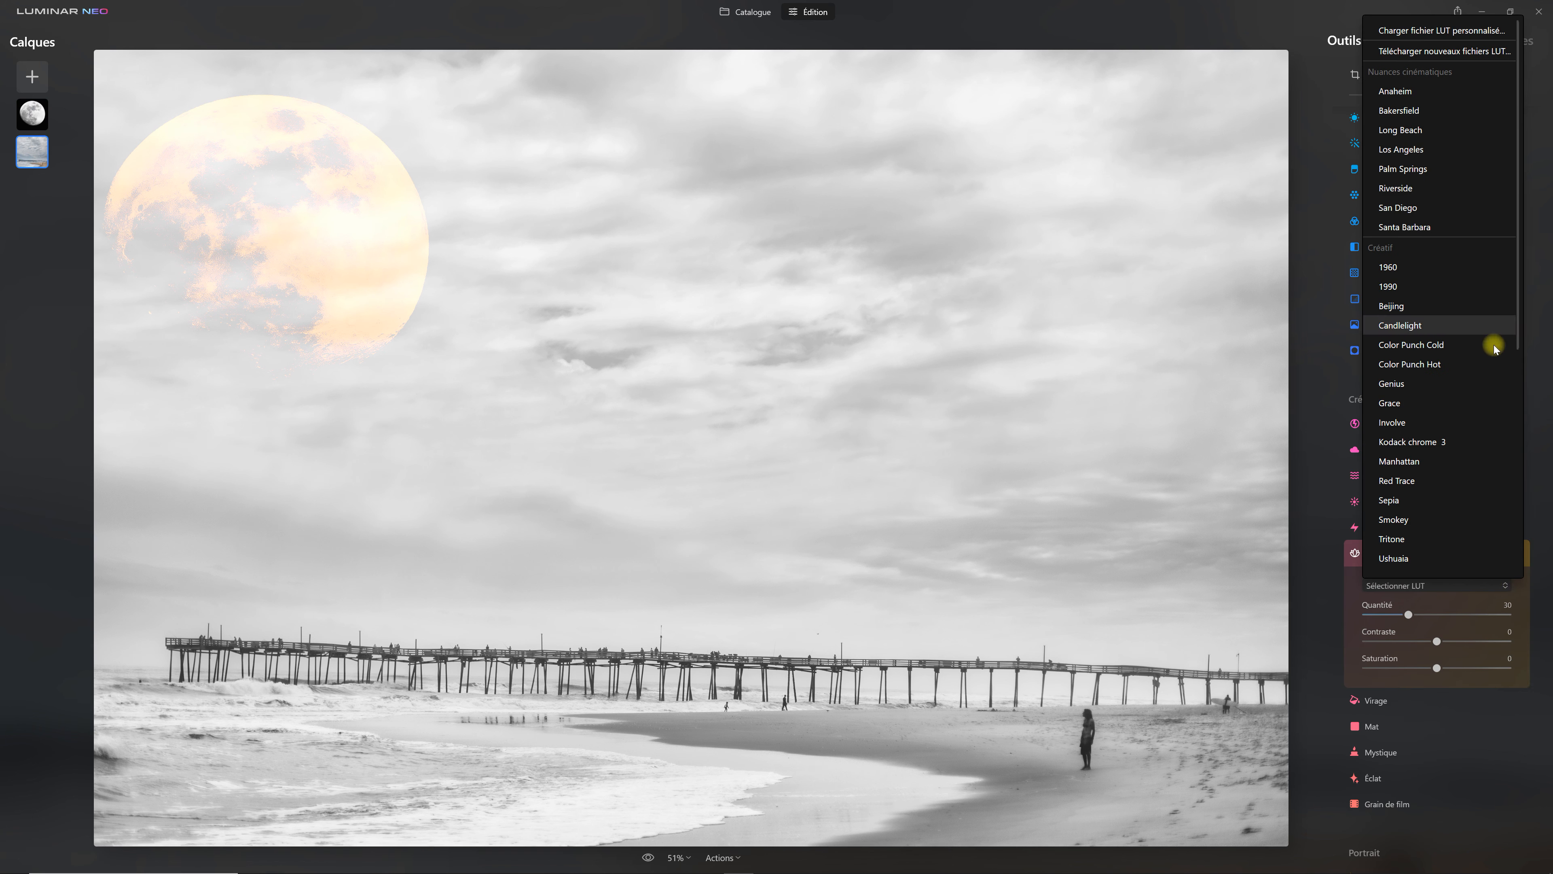
{"action": "left_click", "coordinate": [1449, 500]}
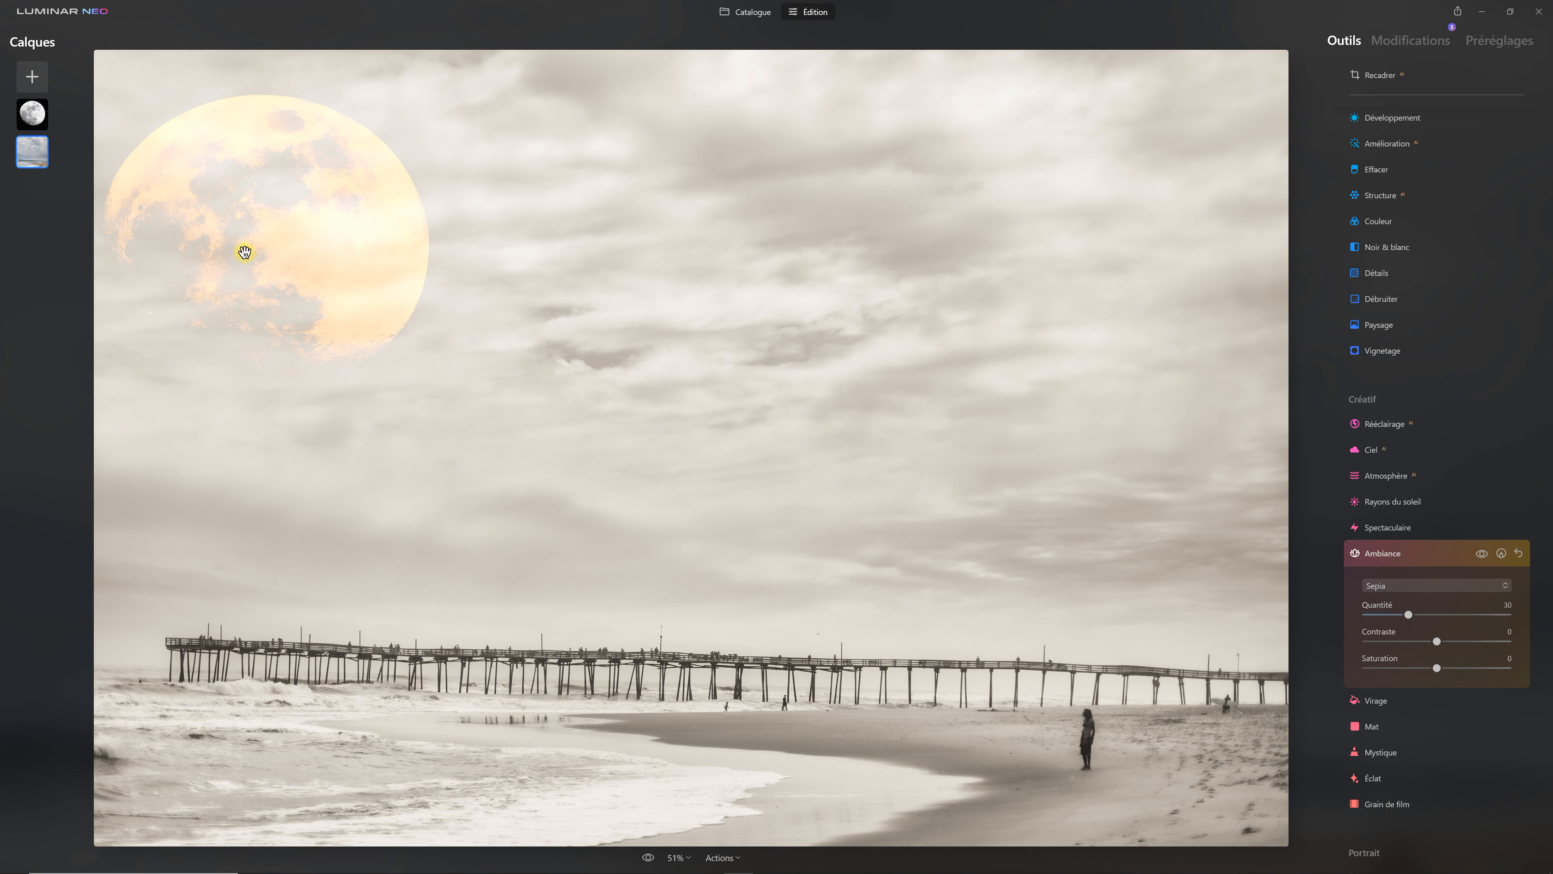
Convert the moon layer to black and white and lower its Opacité to 30
{"action": "left_click", "coordinate": [31, 120]}
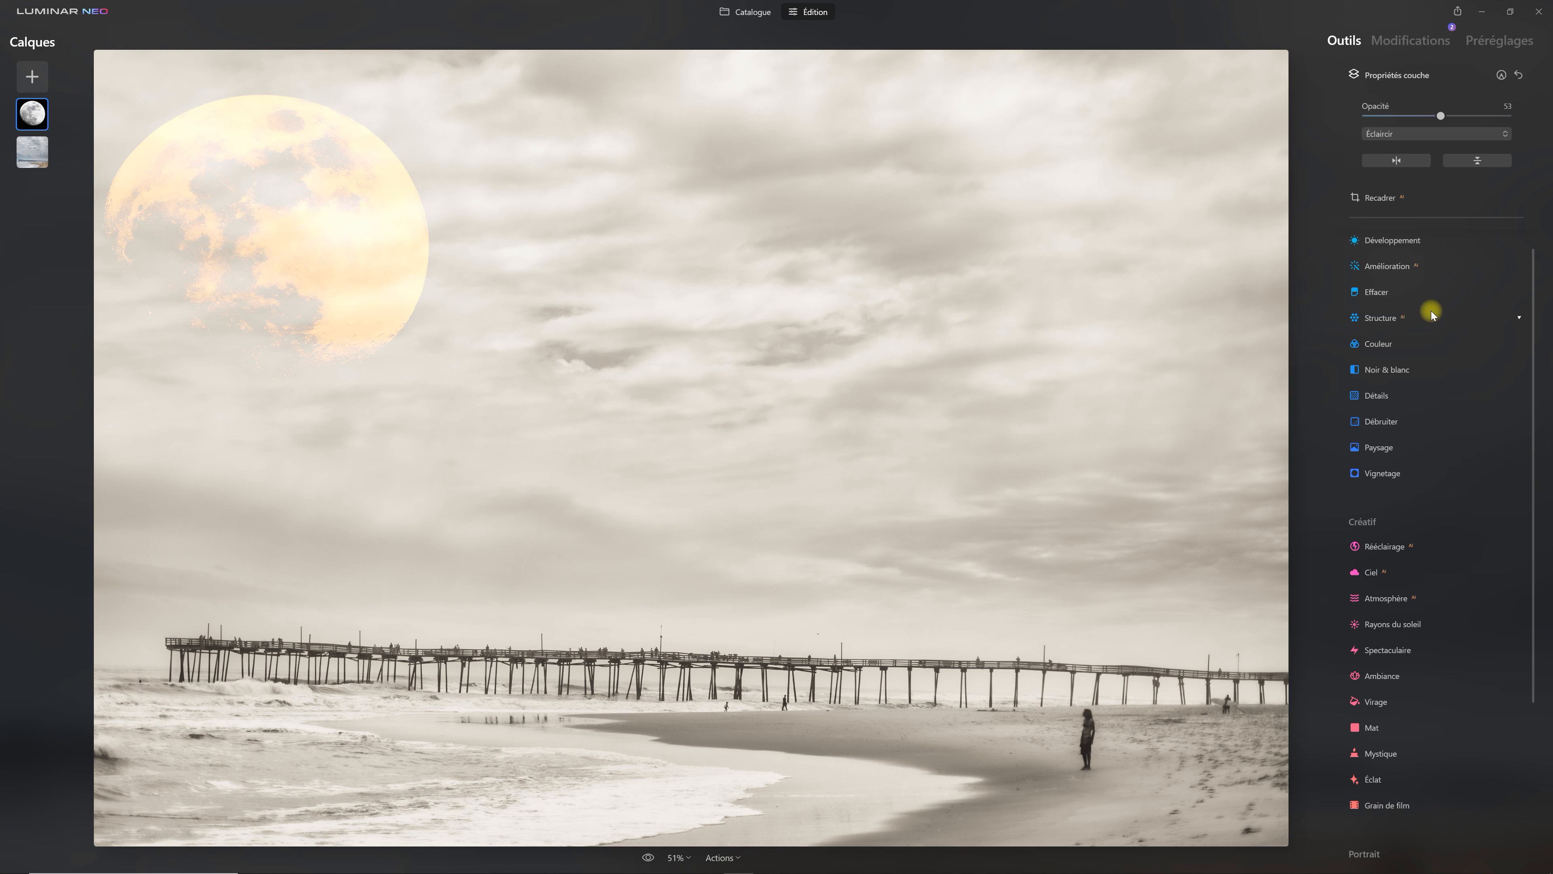
{"action": "left_click", "coordinate": [1446, 372]}
{"action": "left_click", "coordinate": [1448, 308]}
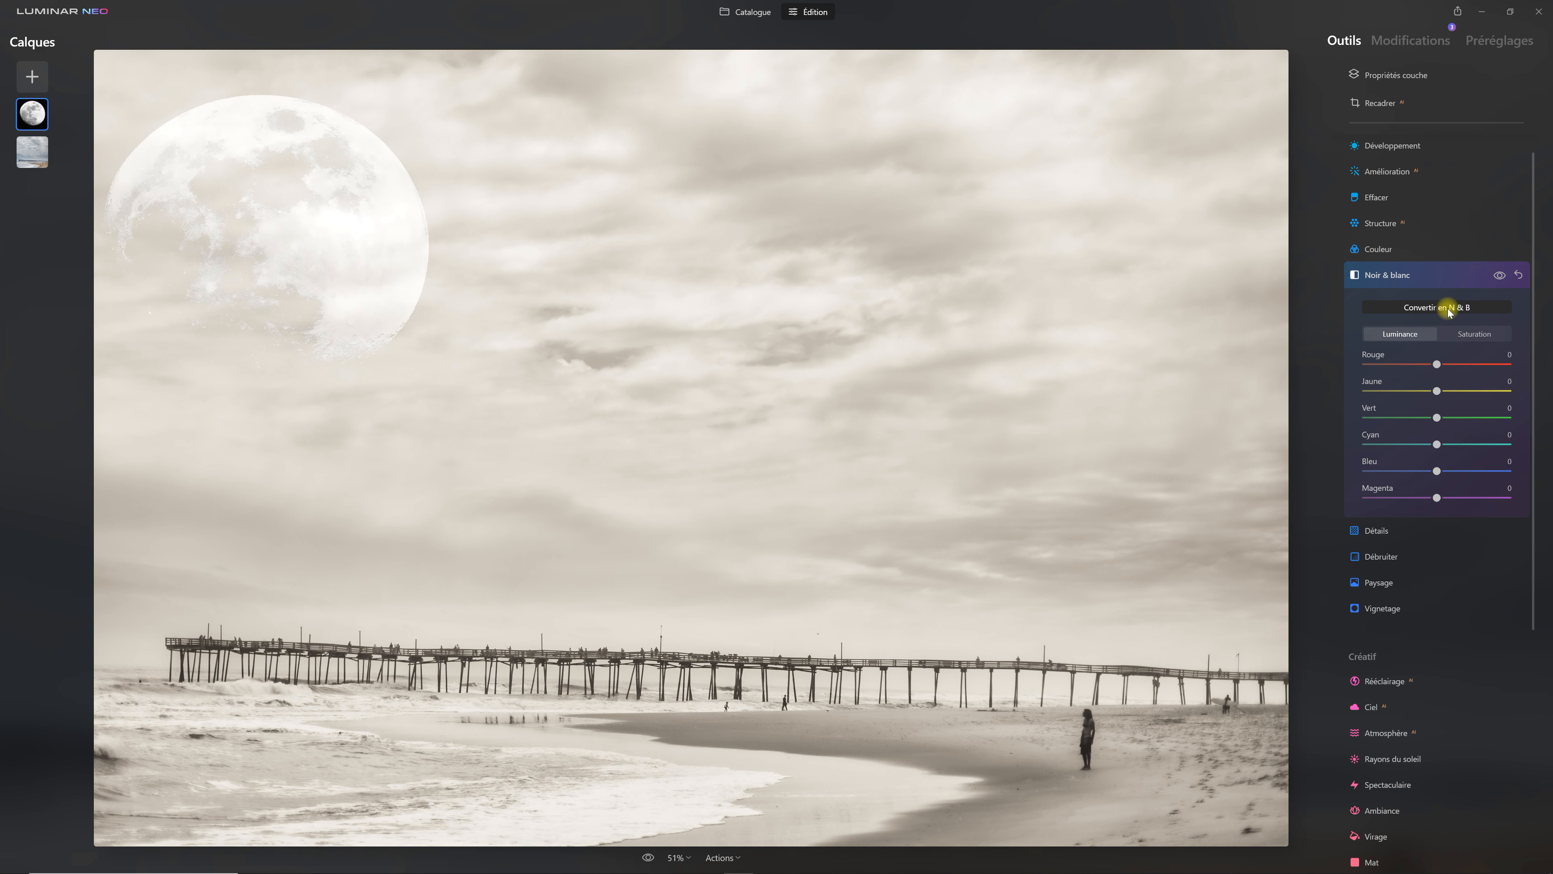
{"action": "left_click", "coordinate": [1425, 275]}
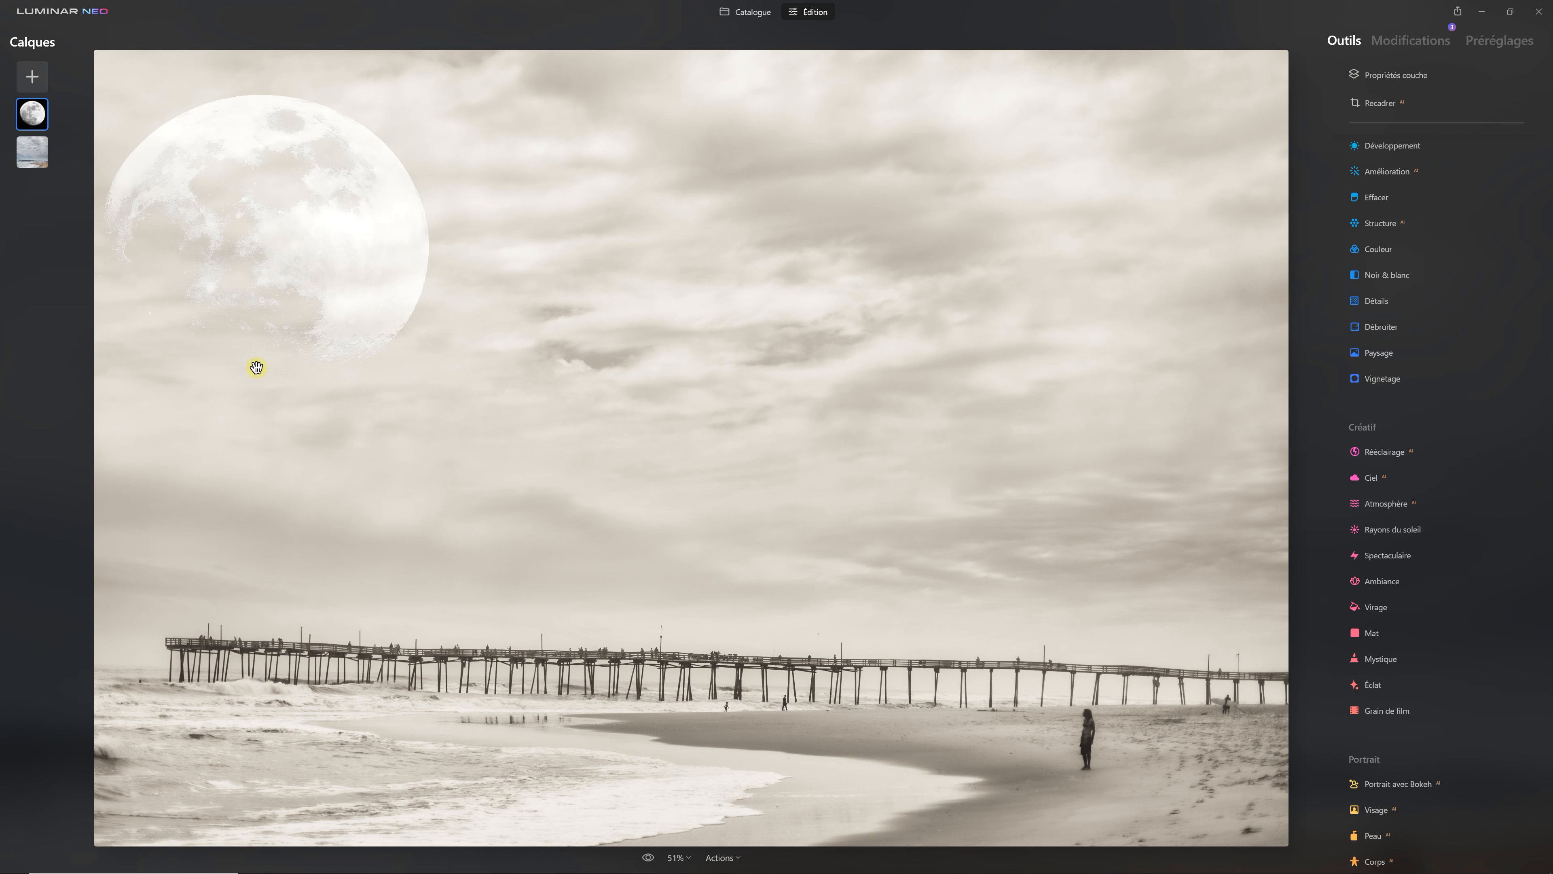
{"action": "left_click", "coordinate": [1429, 72]}
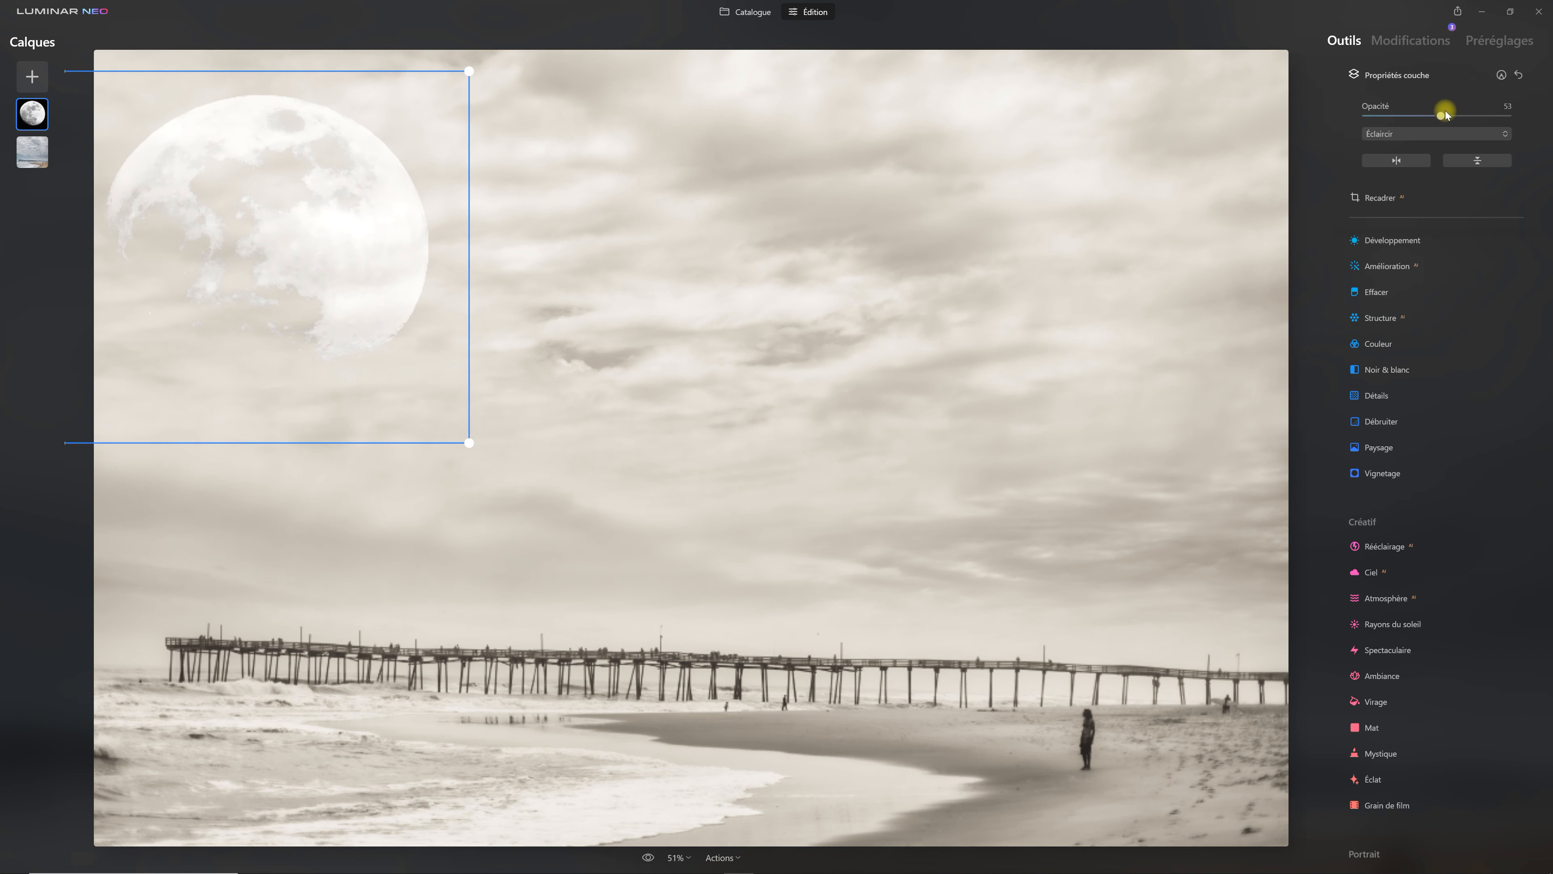
{"action": "left_click_drag", "start_coordinate": [1440, 117], "coordinate": [1412, 121]}
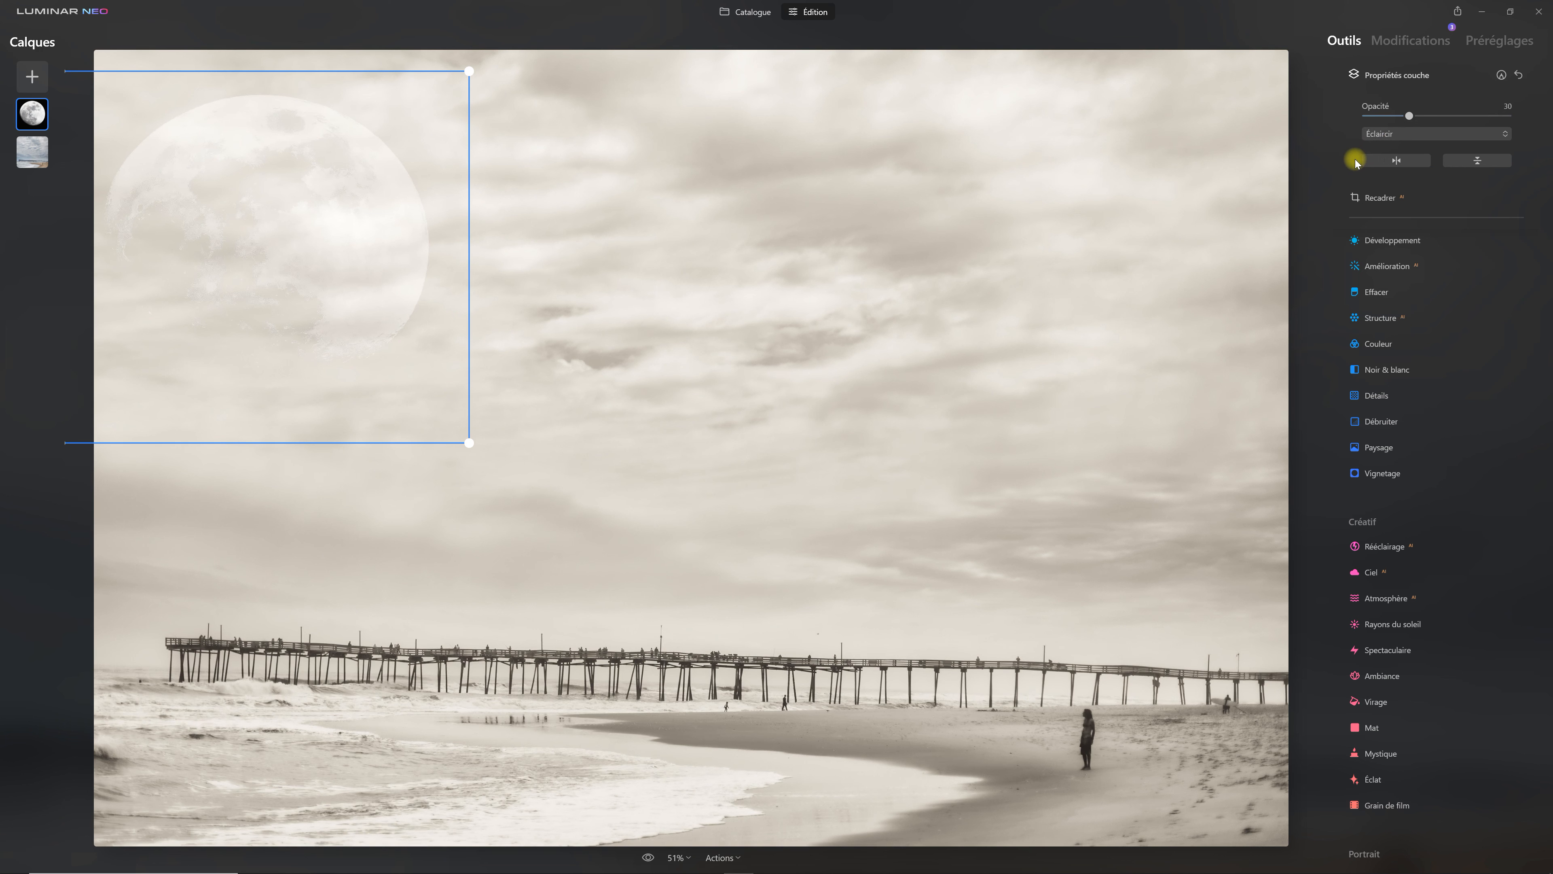
Soften the beach layer by lowering the Structure Quantité to a negative value
{"action": "left_click", "coordinate": [32, 150]}
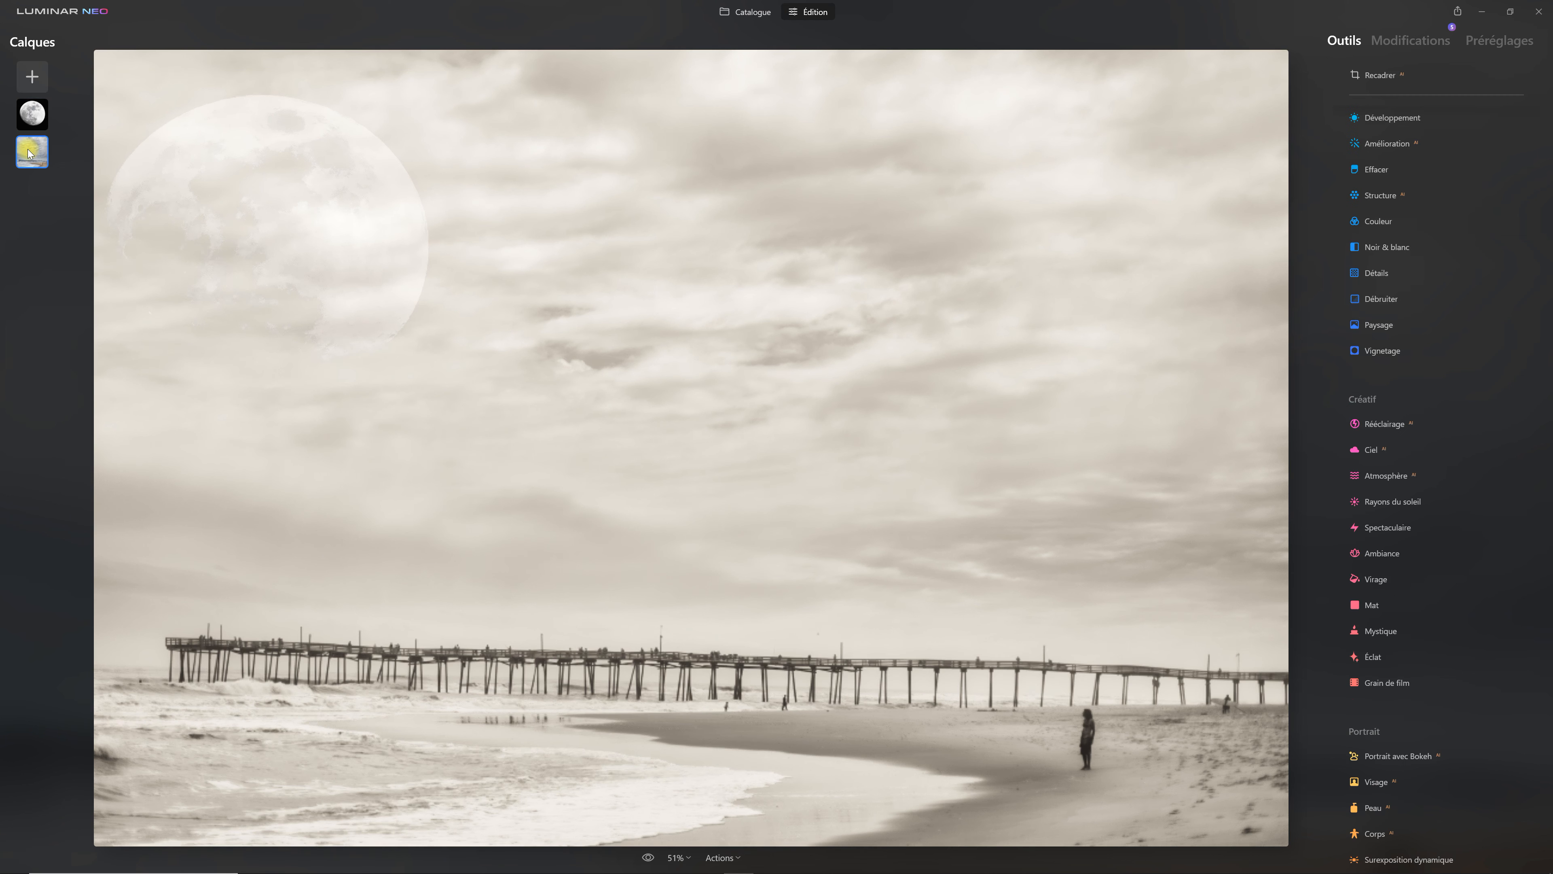
{"action": "left_click", "coordinate": [1411, 201]}
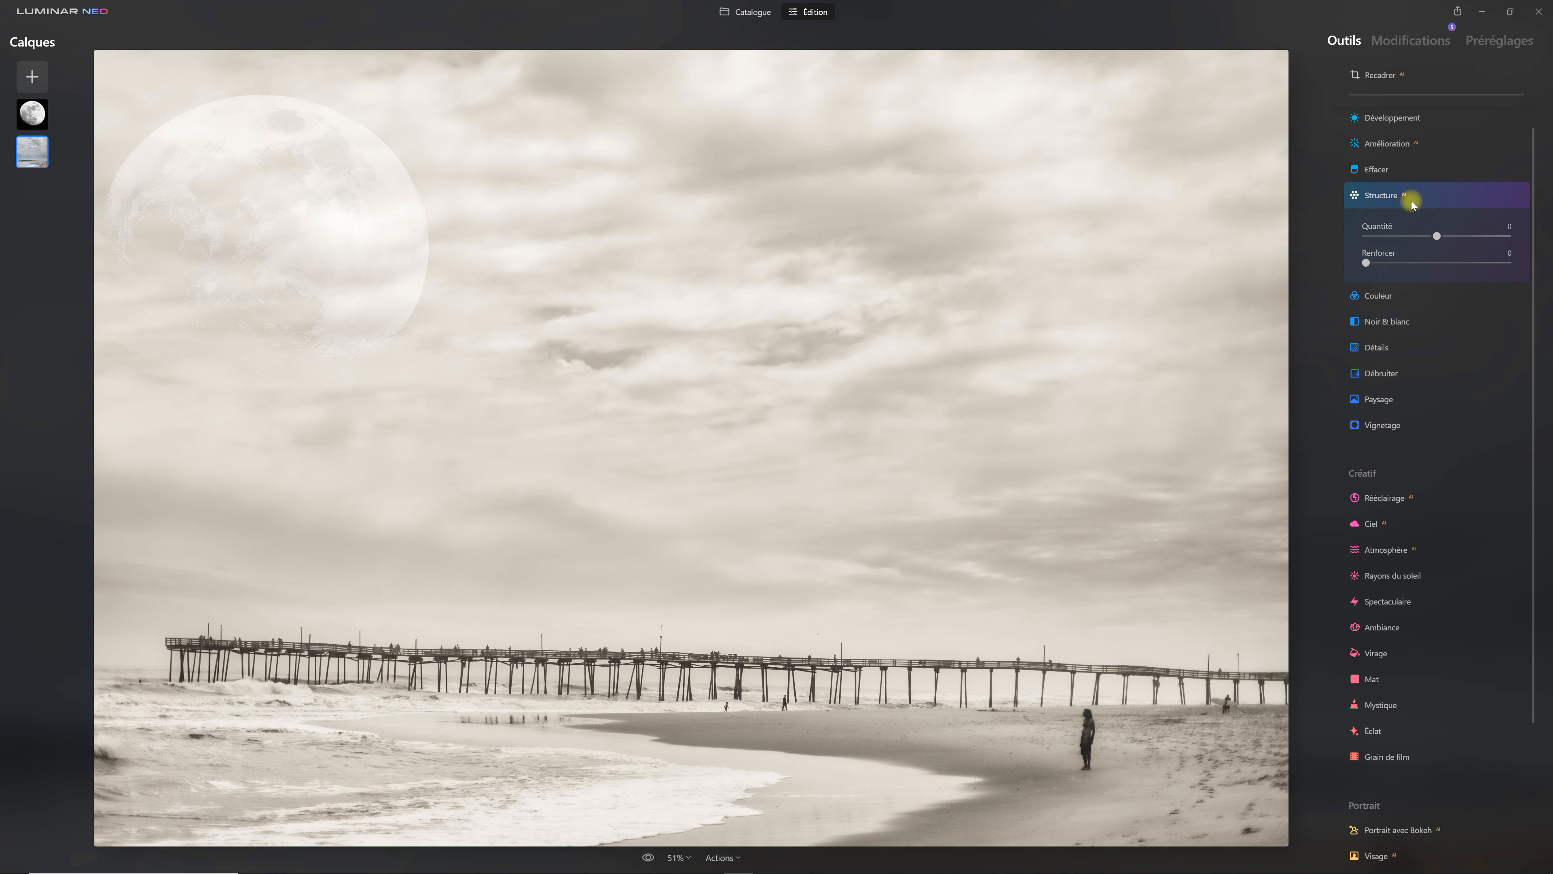
{"action": "left_click_drag", "start_coordinate": [1418, 239], "coordinate": [1405, 240]}
{"action": "left_click", "coordinate": [1392, 196]}
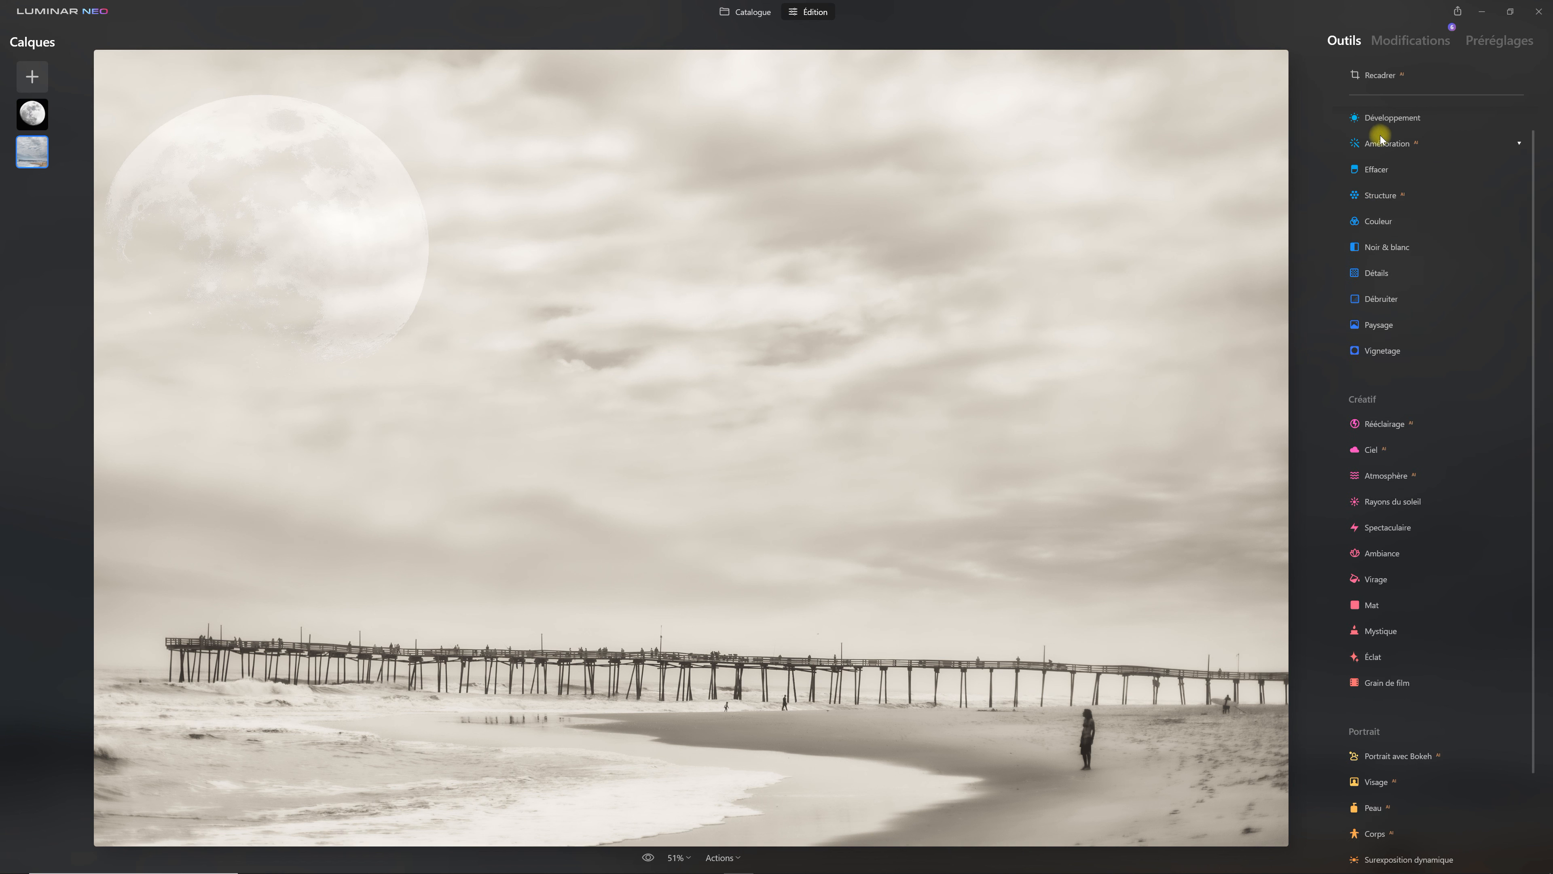
Tint the beach layer yellow by pulling the midtones of the blue curve down in Développement
{"action": "left_click", "coordinate": [1416, 119]}
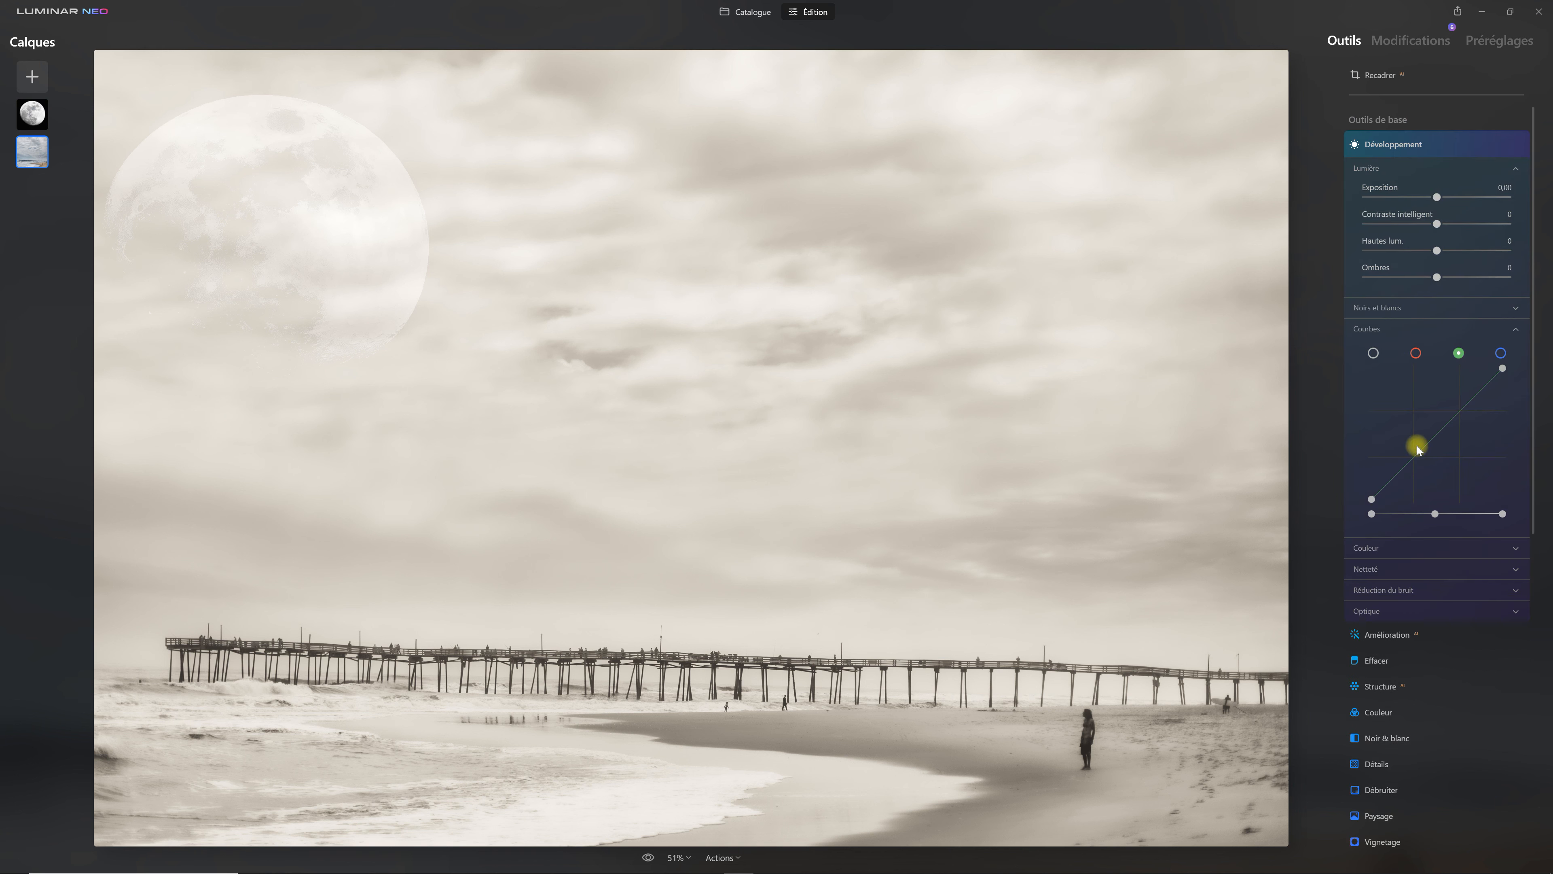
{"action": "left_click", "coordinate": [1501, 353]}
{"action": "left_click", "coordinate": [1440, 431]}
{"action": "left_click_drag", "start_coordinate": [1441, 431], "coordinate": [1451, 443]}
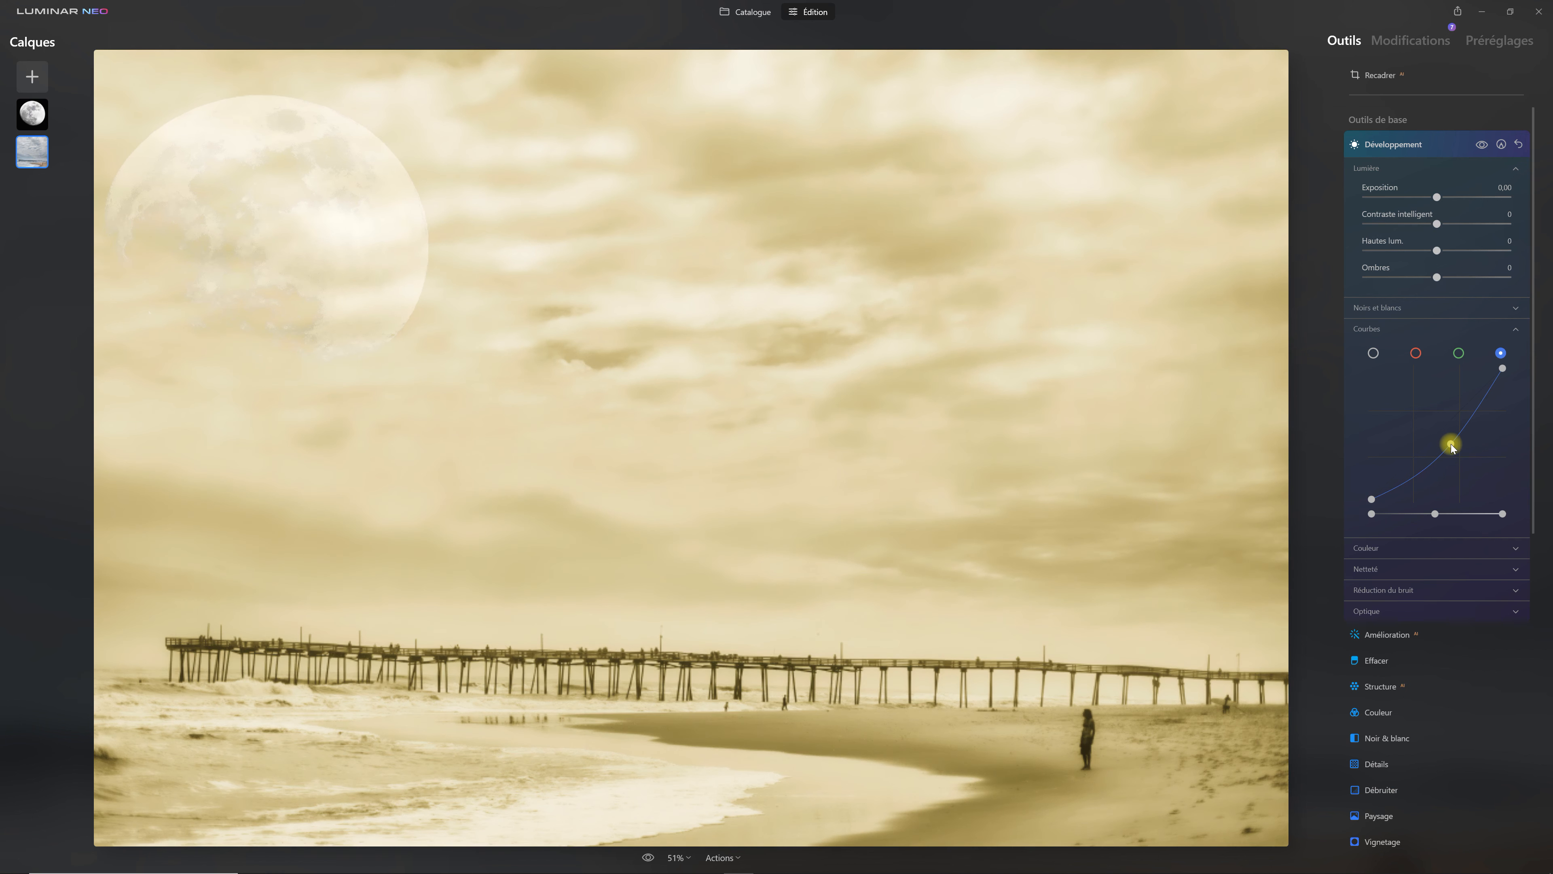
{"action": "left_click_drag", "start_coordinate": [1451, 445], "coordinate": [1457, 442]}
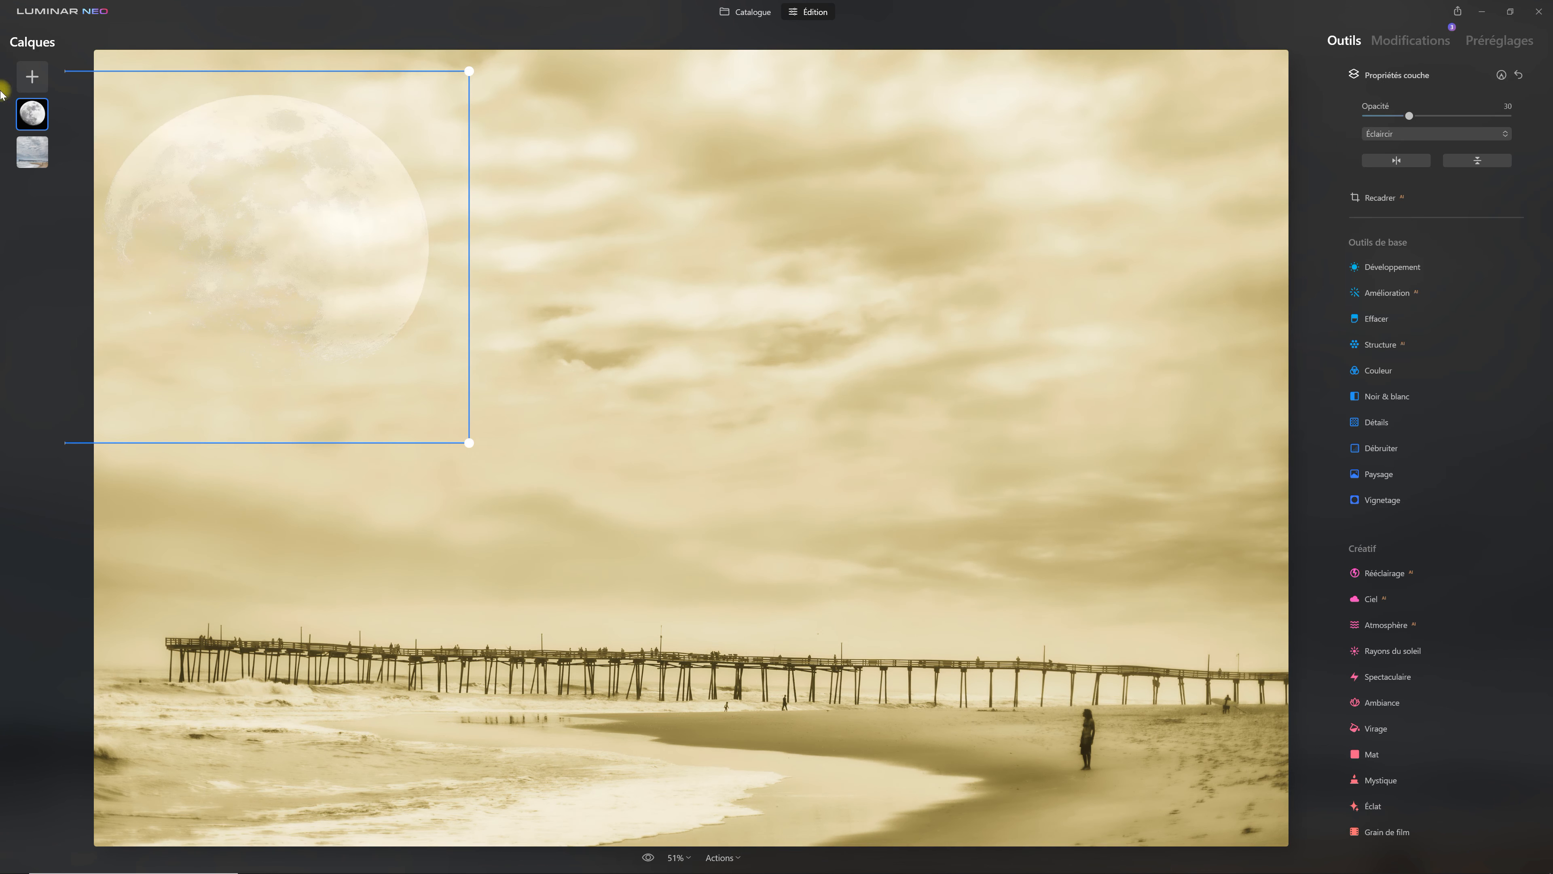
Add the orange glow overlay that starts the third row of the Cierges magiques collection as a new layer
{"action": "left_click", "coordinate": [28, 76]}
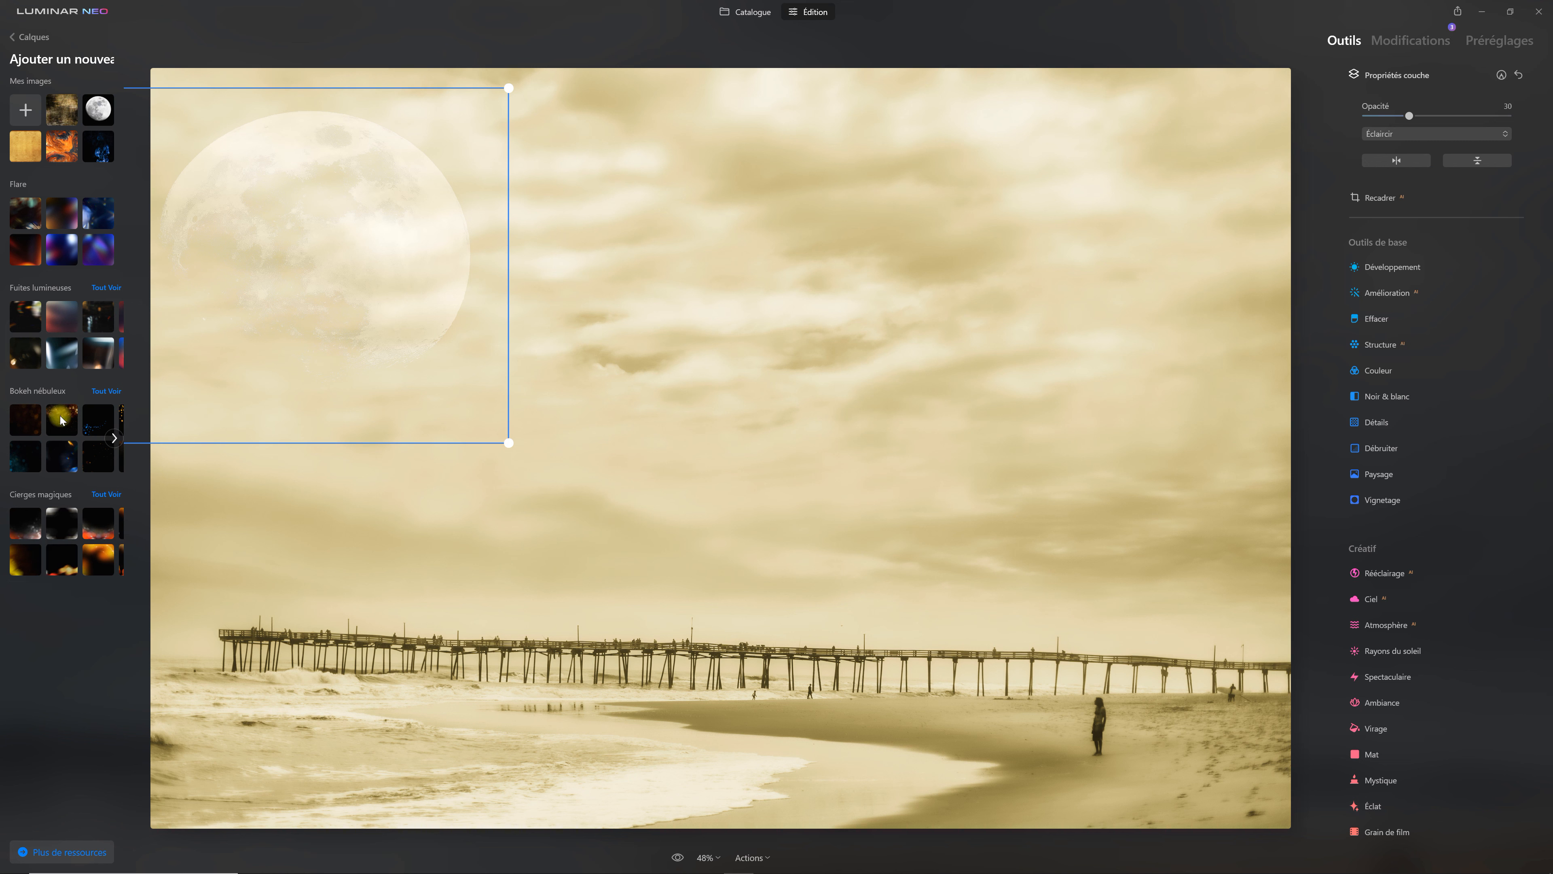
{"action": "left_click", "coordinate": [106, 494]}
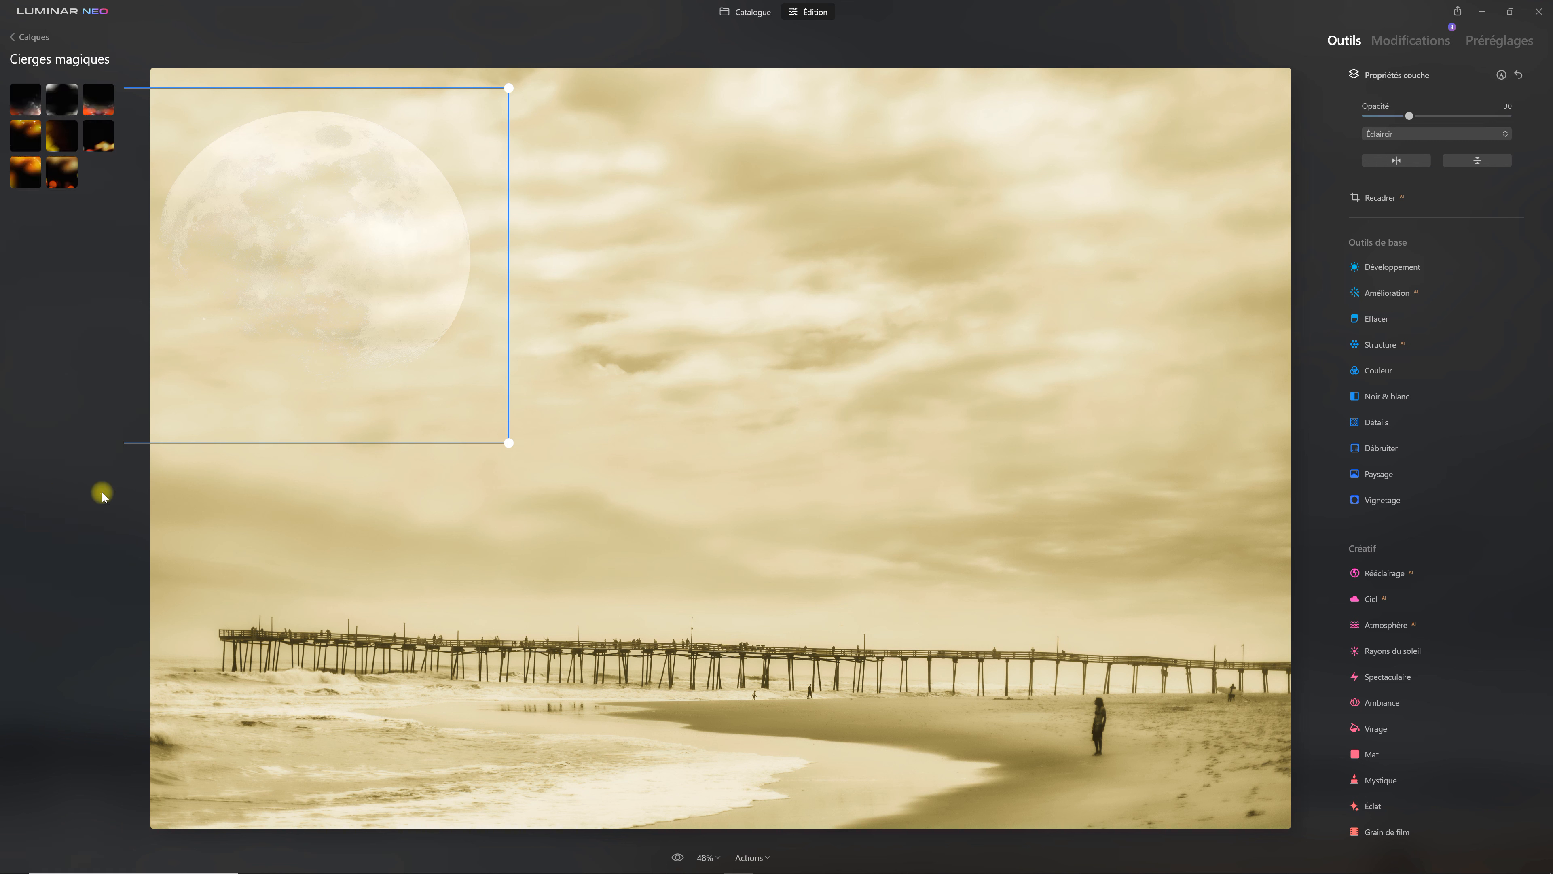
{"action": "left_click", "coordinate": [28, 169]}
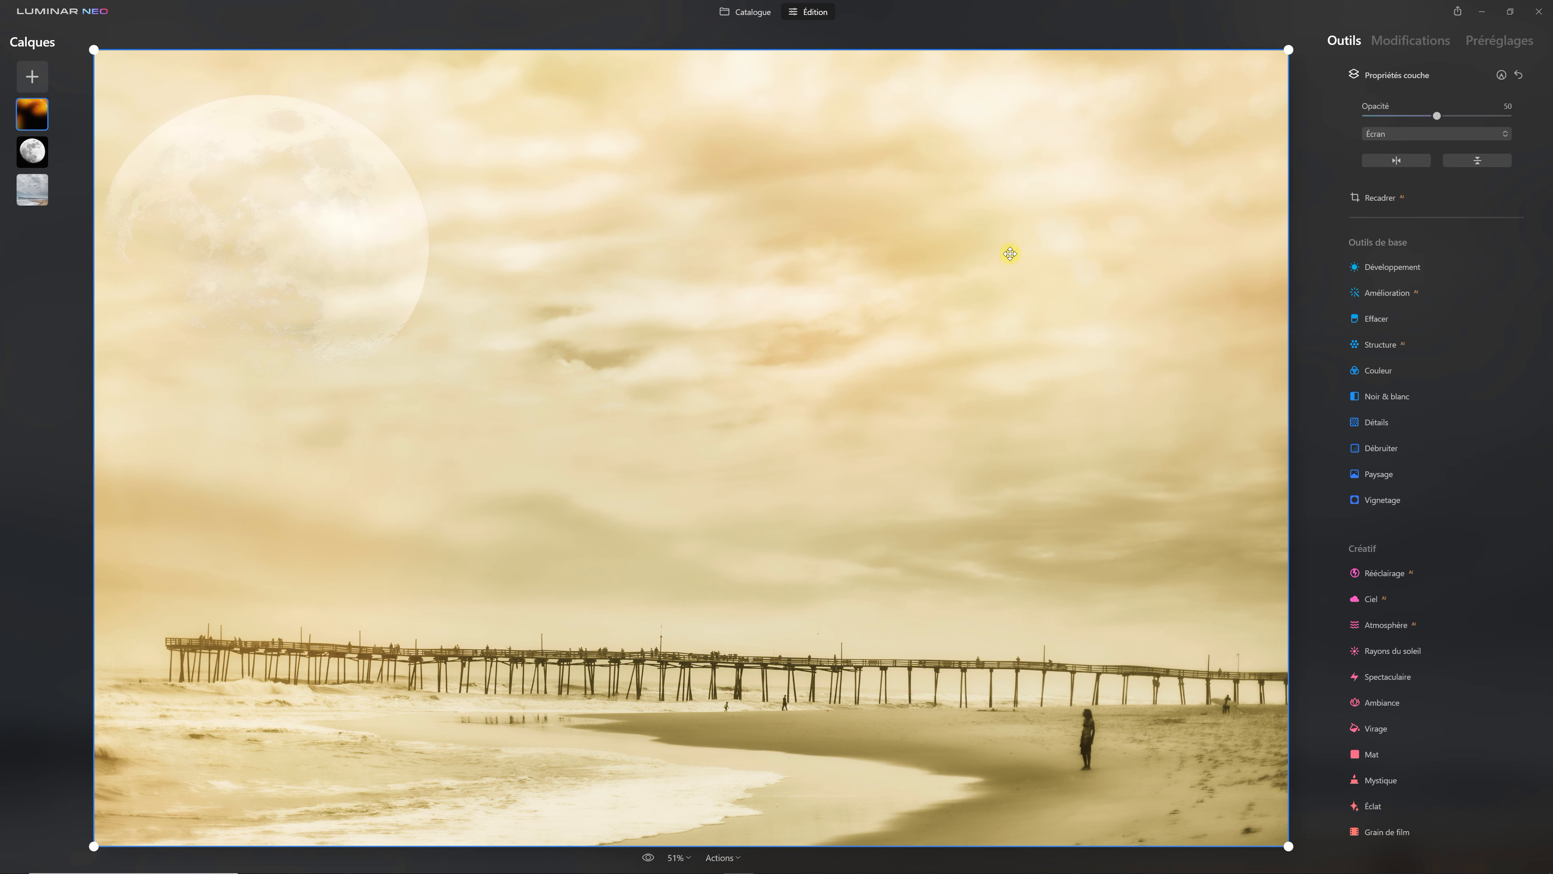
{"action": "left_click", "coordinate": [814, 17]}
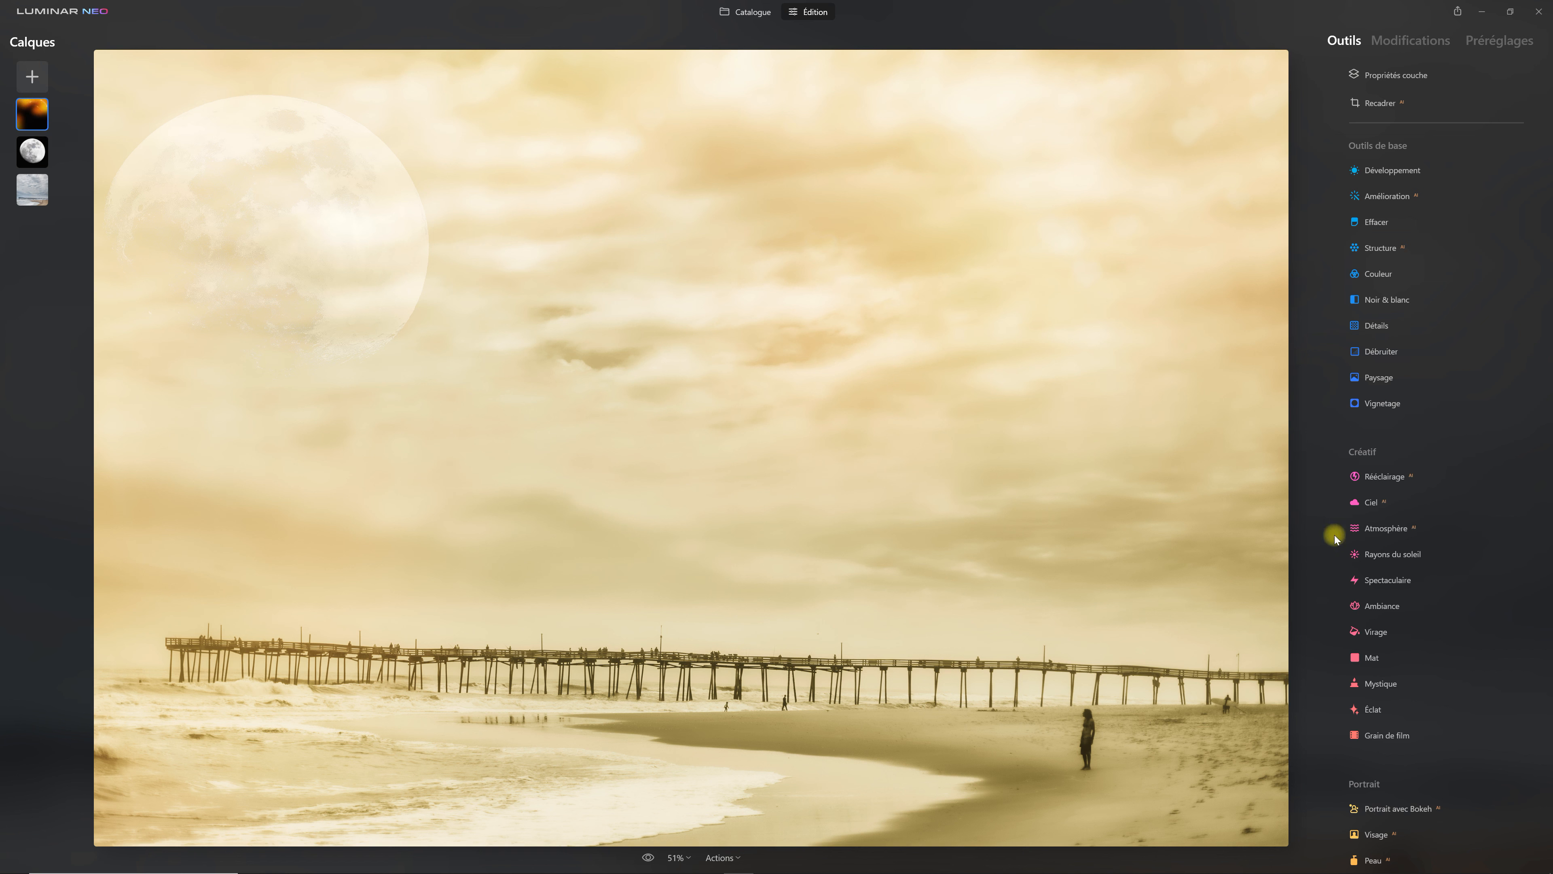
{"action": "left_click", "coordinate": [1393, 554]}
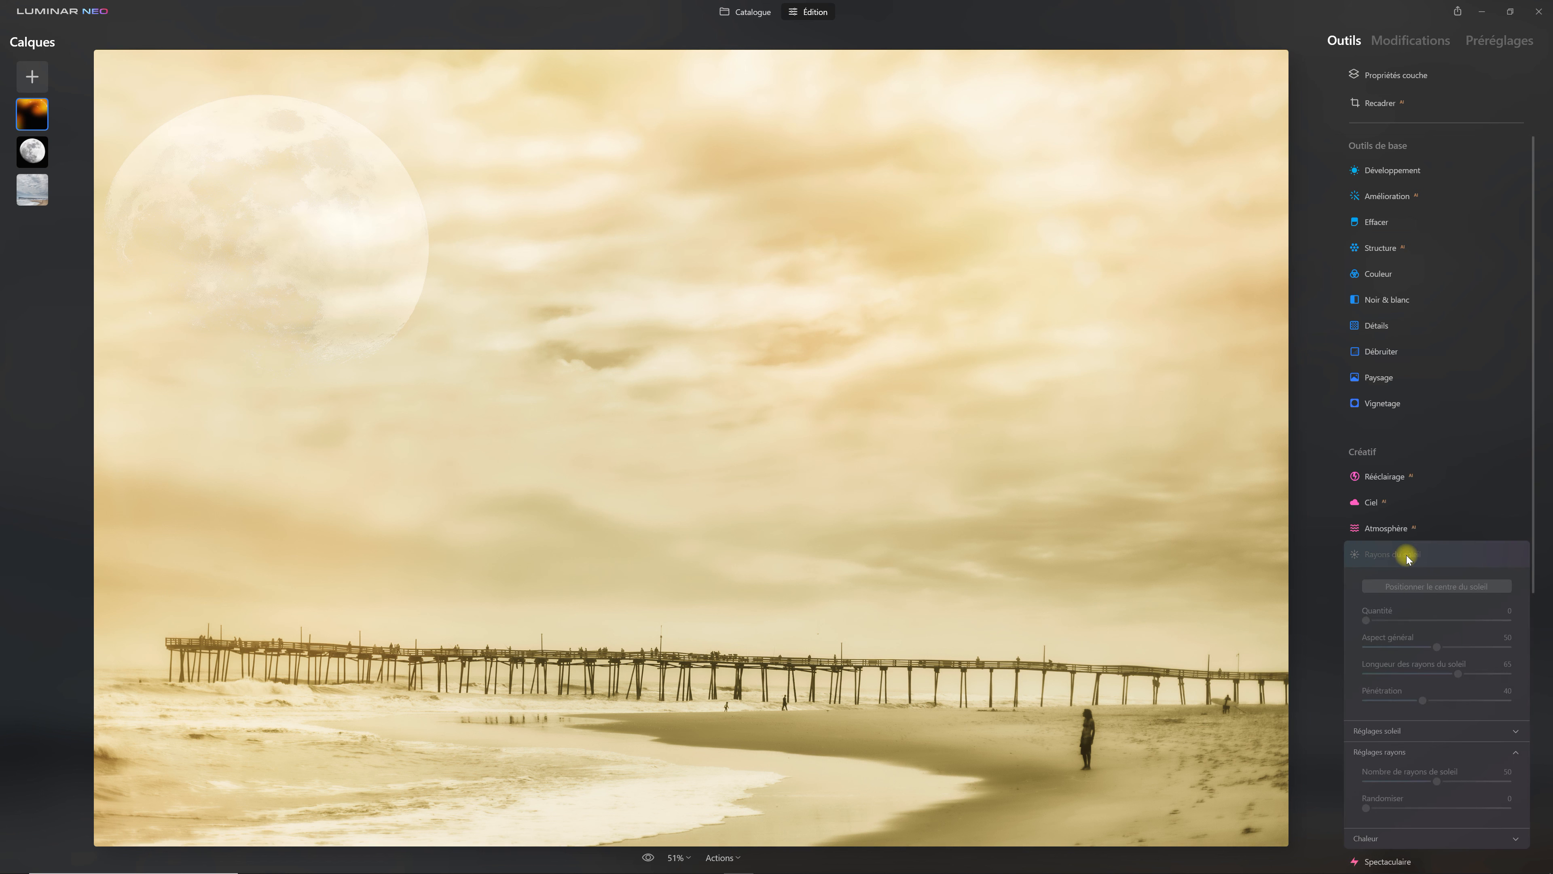
{"action": "left_click", "coordinate": [1406, 554]}
{"action": "left_click", "coordinate": [1406, 554]}
{"action": "left_click", "coordinate": [1407, 554]}
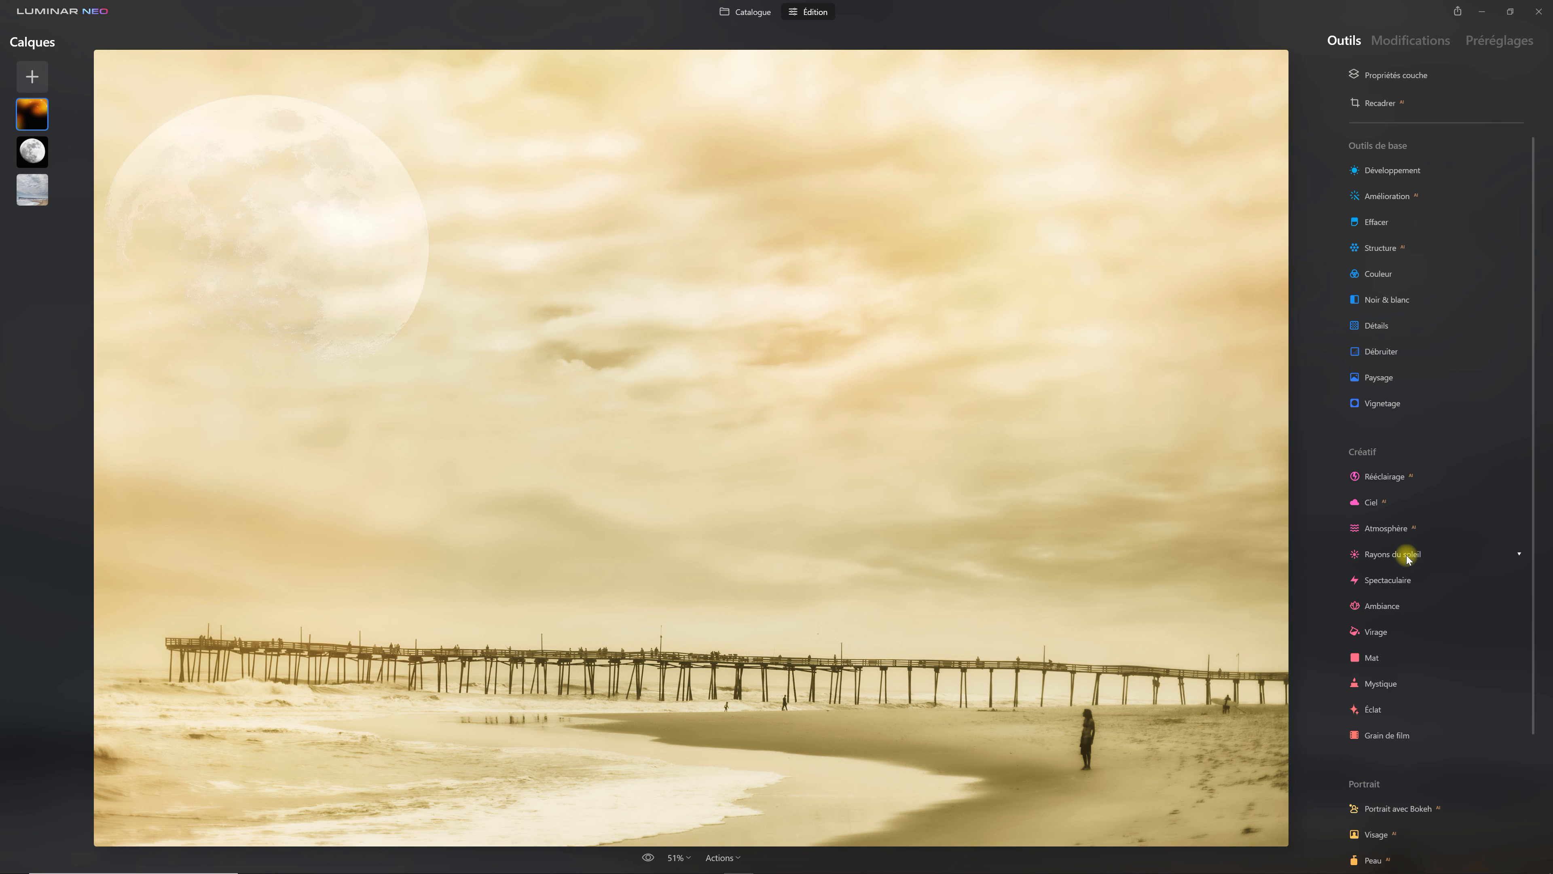
Add Rayons du soleil to the beach layer with Quantité 33
{"action": "left_click", "coordinate": [35, 192]}
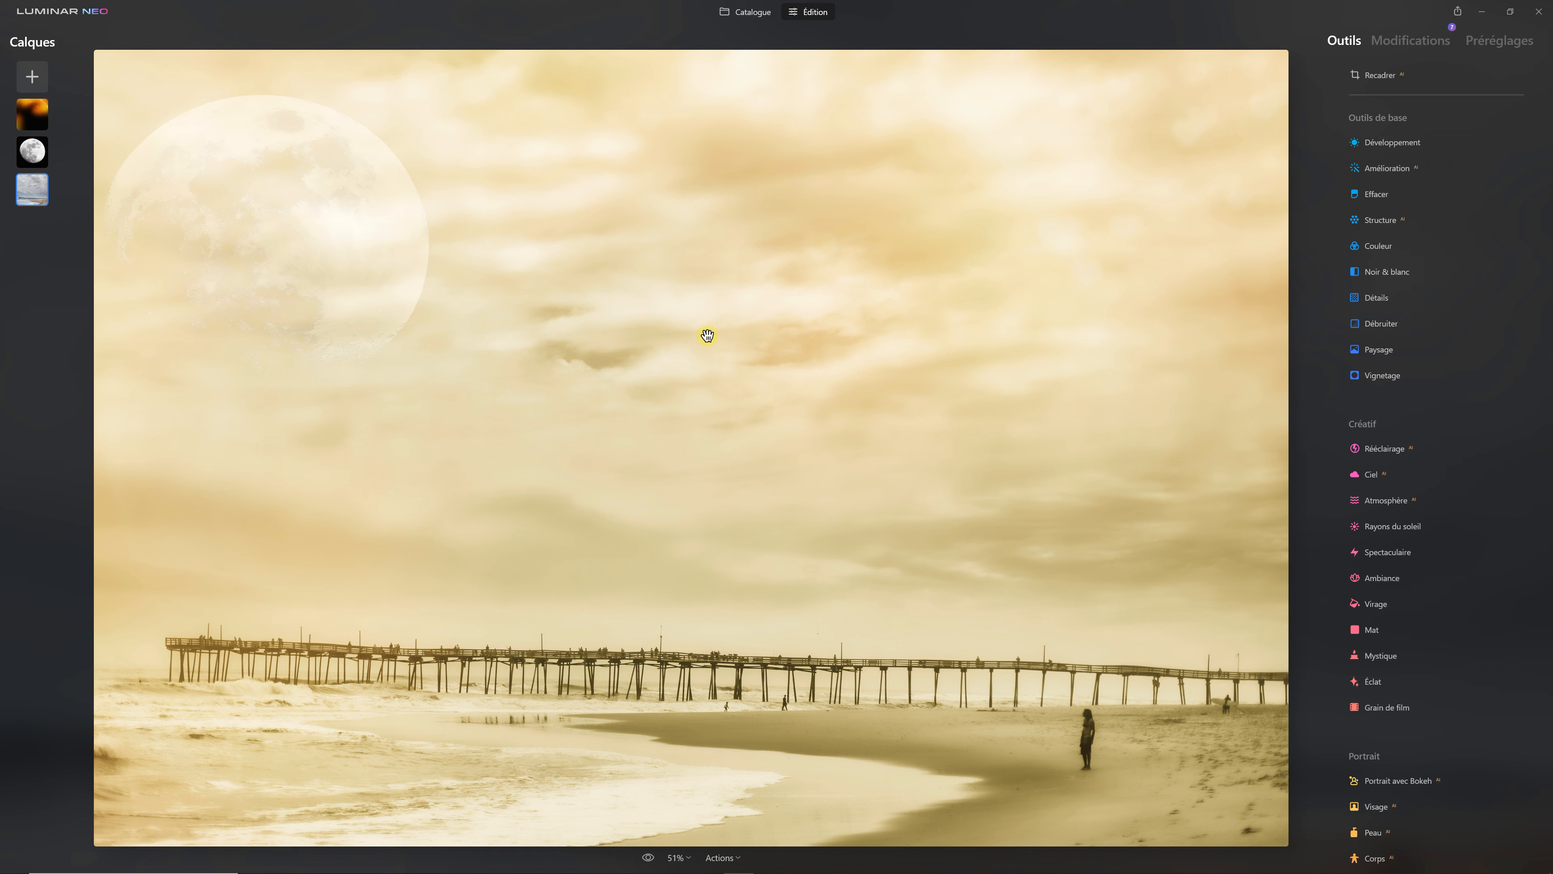
{"action": "left_click", "coordinate": [1406, 529]}
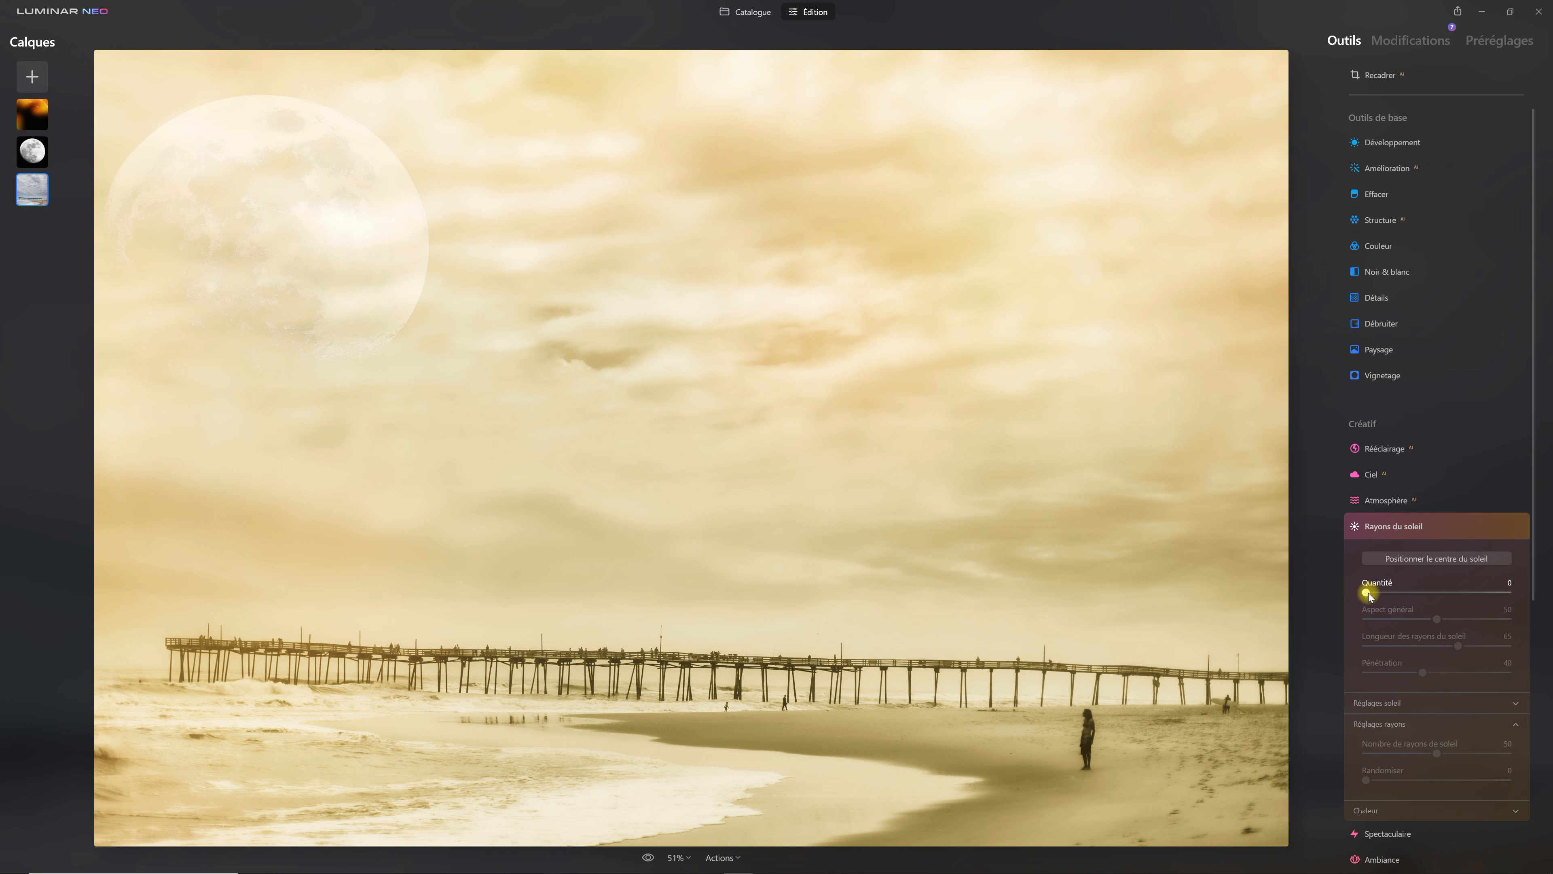
{"action": "left_click_drag", "start_coordinate": [1368, 592], "coordinate": [1416, 592]}
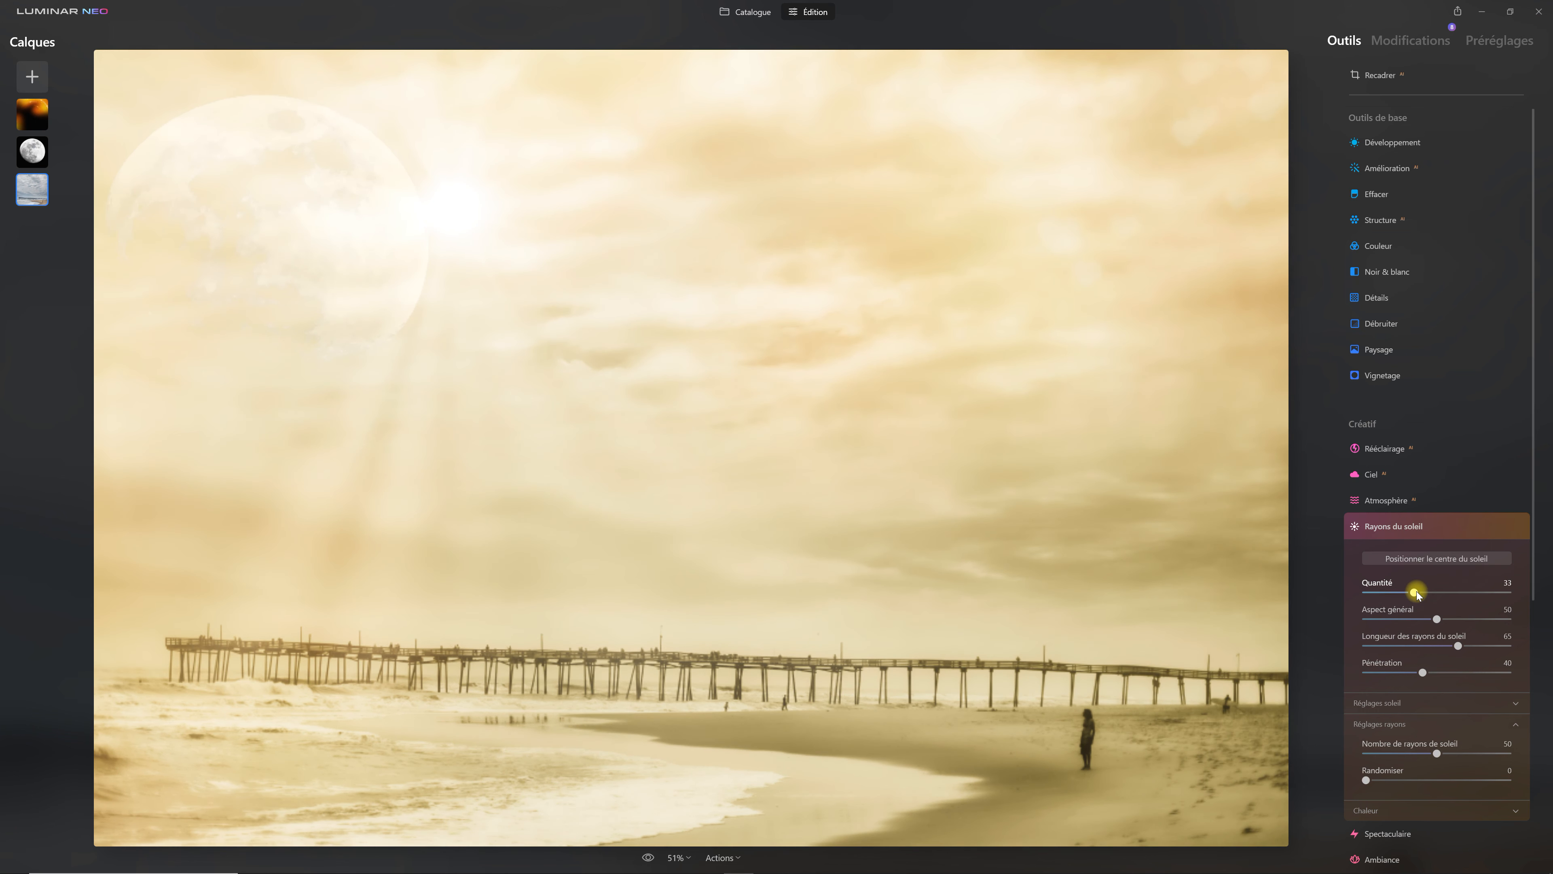
Move the sun centre to the photo's top edge above the standing figure, with Nombre de rayons de soleil 22 and Quantité 21
{"action": "left_click", "coordinate": [1439, 559]}
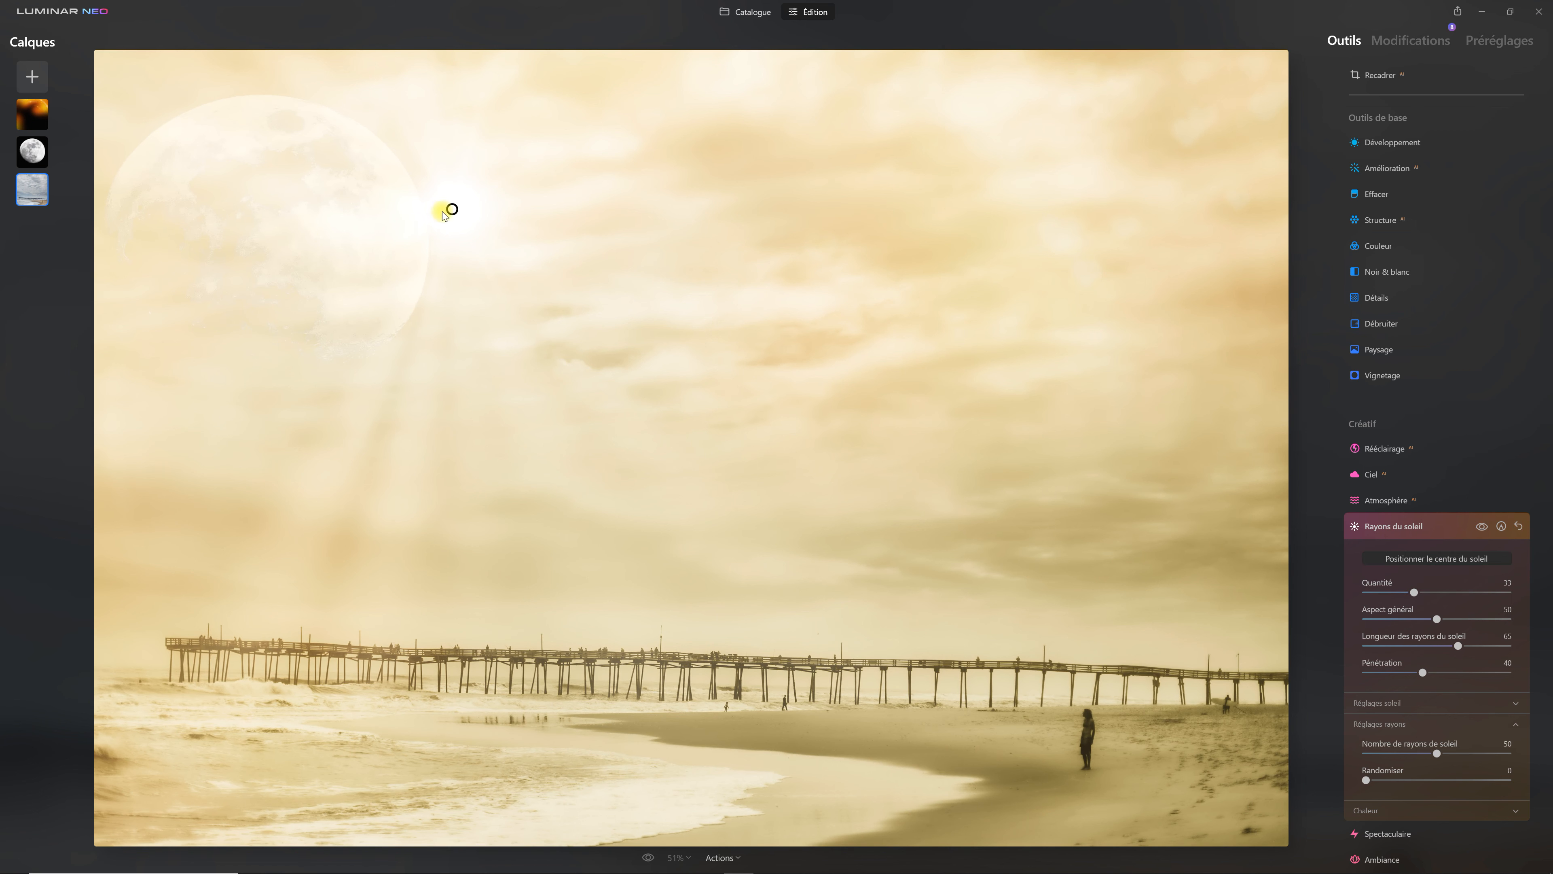
{"action": "mouse_move", "coordinate": [452, 209]}
{"action": "left_mouse_down"}
{"action": "mouse_move", "coordinate": [829, 143]}
{"action": "mouse_move", "coordinate": [949, 104]}
{"action": "mouse_move", "coordinate": [1033, 104]}
{"action": "mouse_move", "coordinate": [1079, 76]}
{"action": "mouse_move", "coordinate": [1095, 43]}
{"action": "left_mouse_up"}
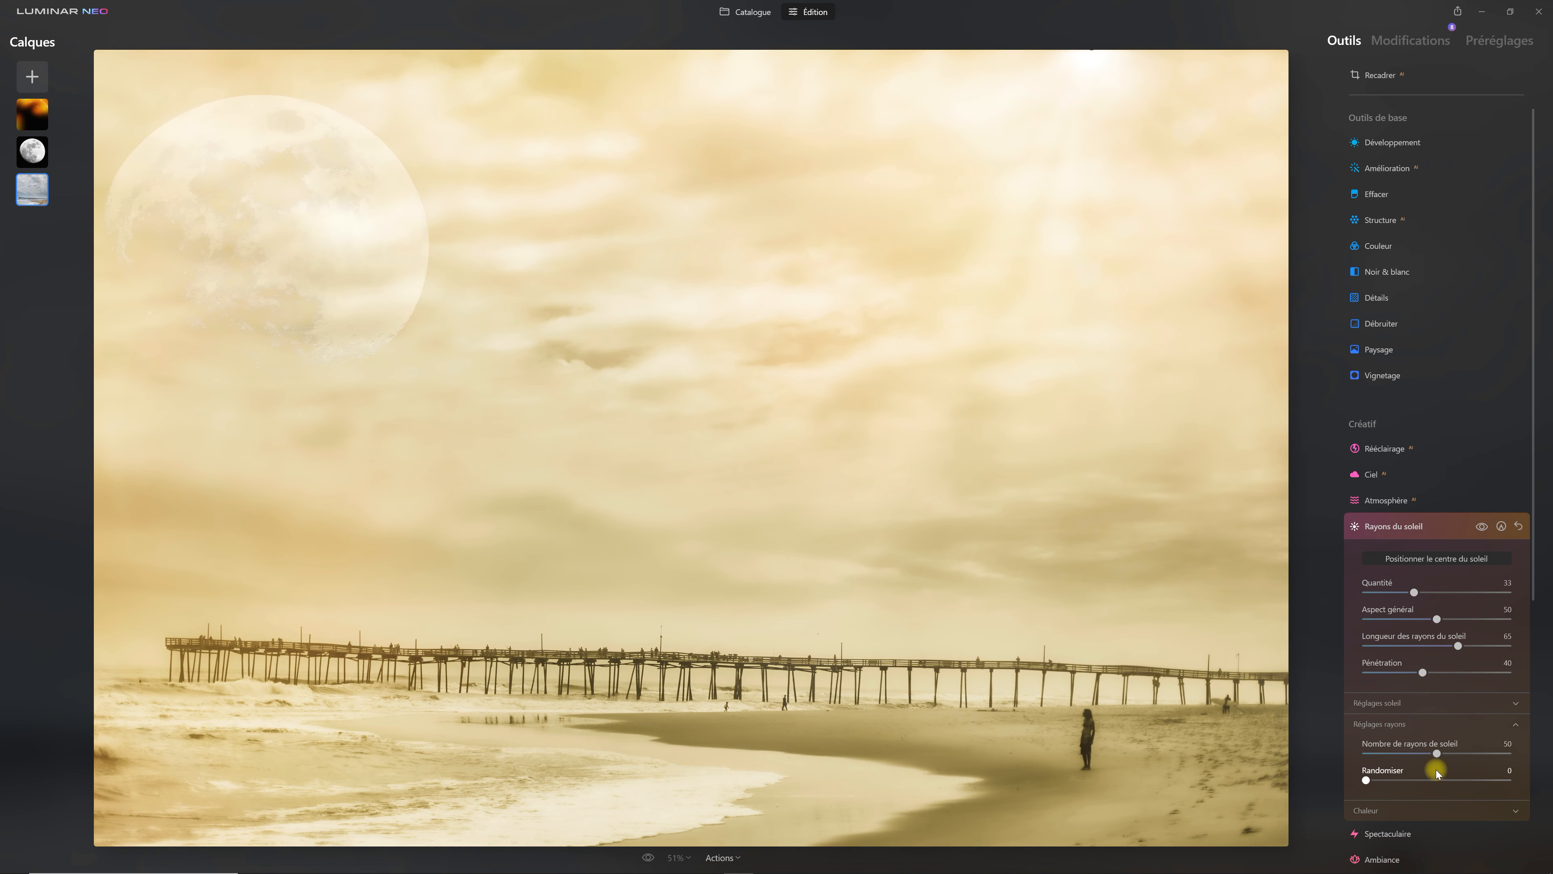
{"action": "left_click_drag", "start_coordinate": [1438, 757], "coordinate": [1401, 753]}
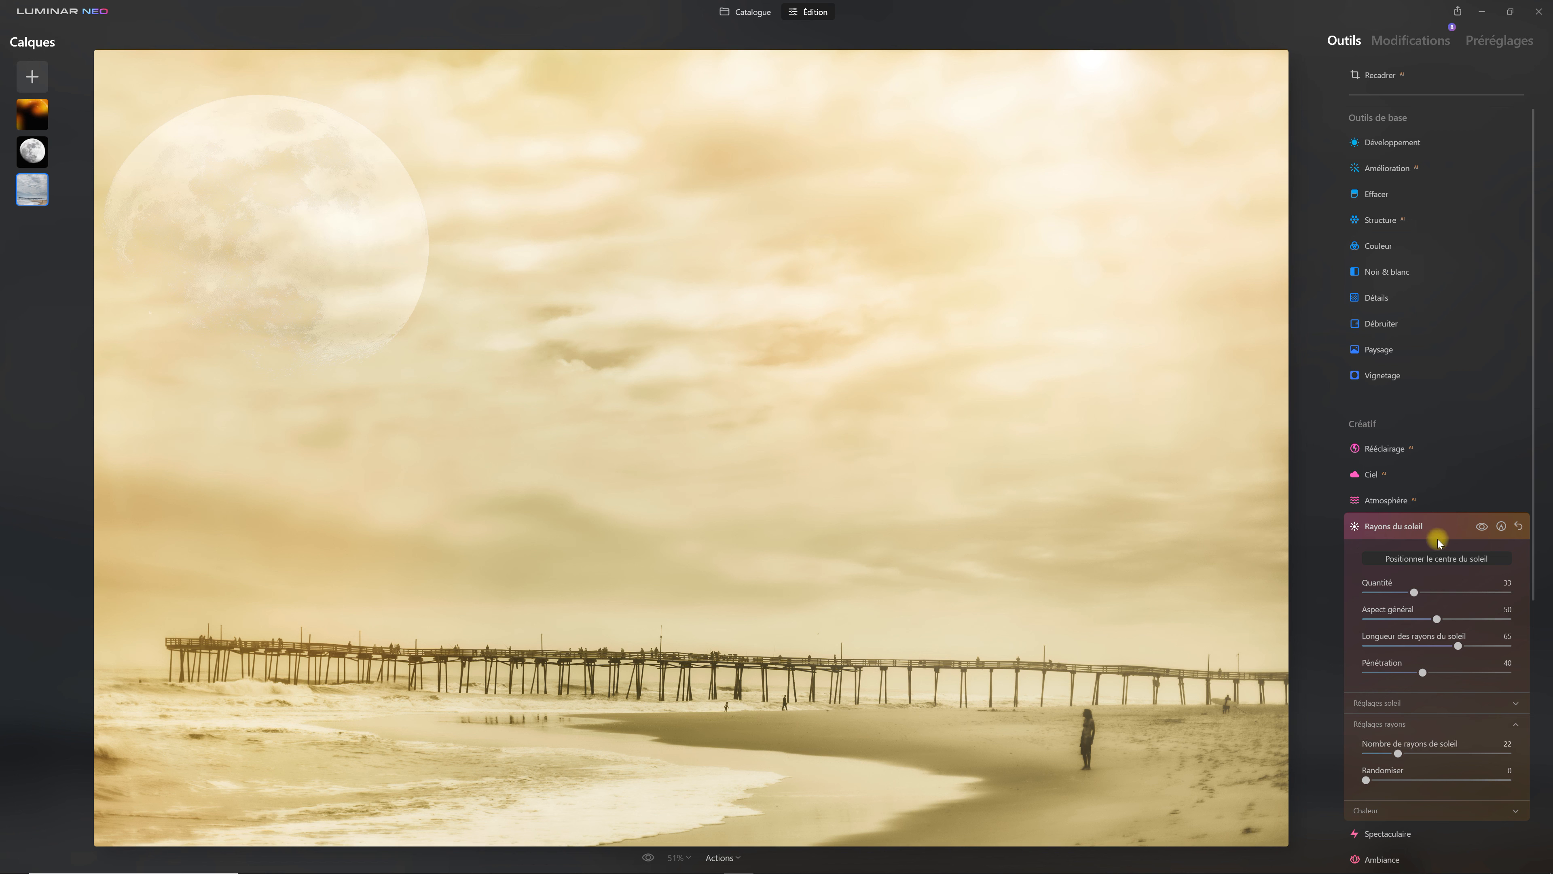
{"action": "left_click_drag", "start_coordinate": [1414, 591], "coordinate": [1398, 593]}
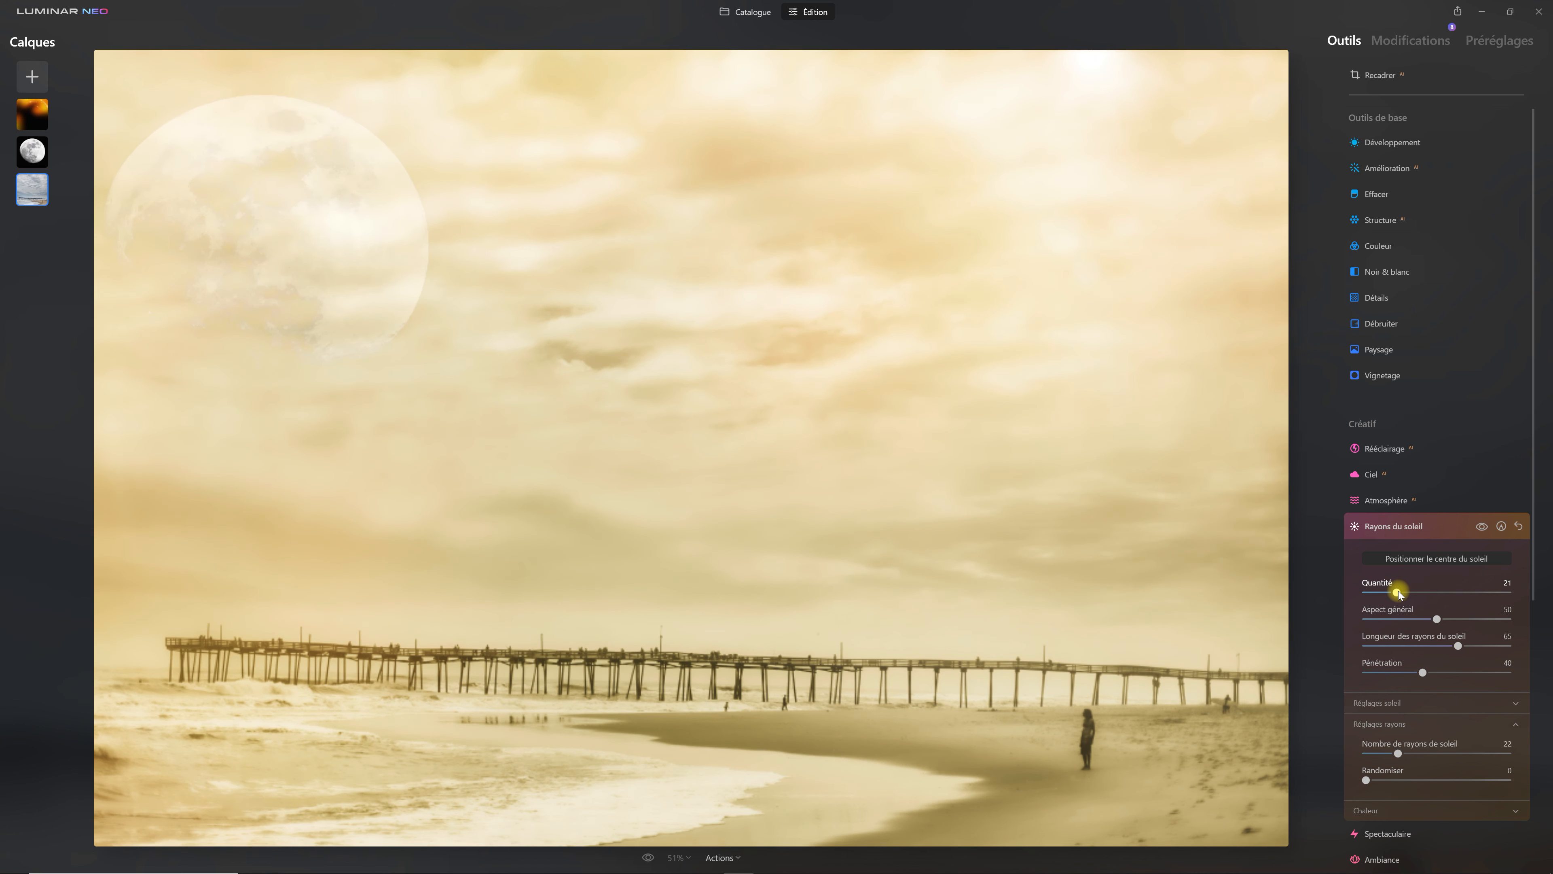